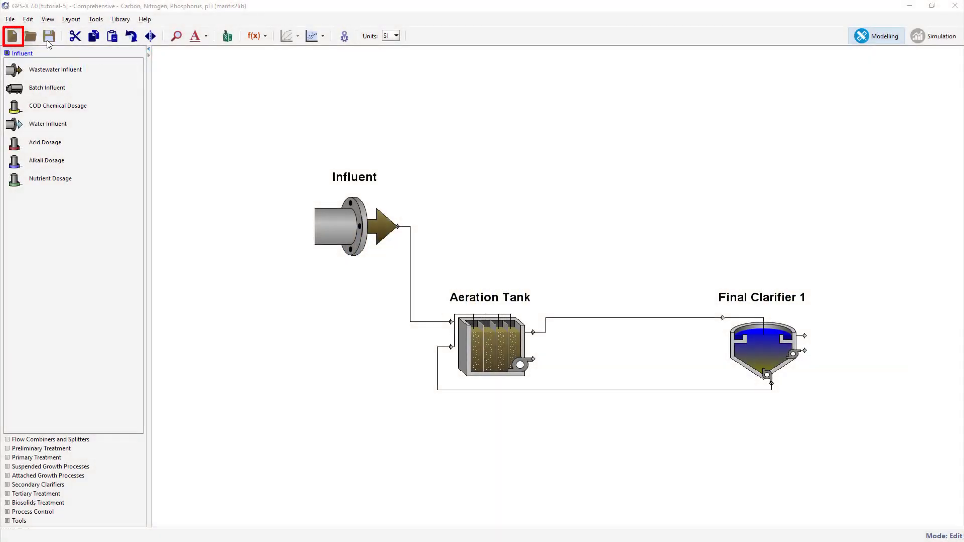
# Step: Create a new blank layout and save it as tutorial6 in the GPS-X_V7.0_Tutorials folder
pyautogui.click(12, 36)
pyautogui.click(463, 288)
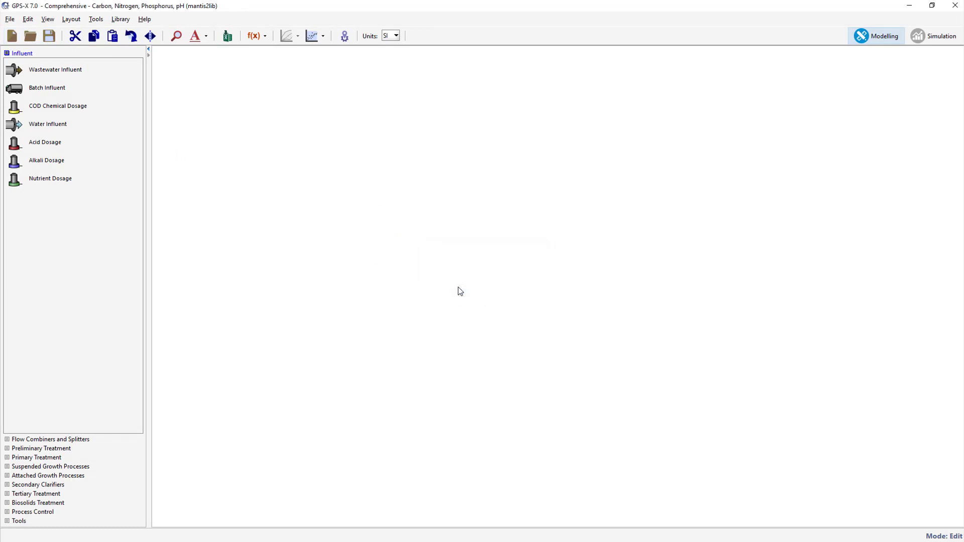
pyautogui.click(14, 23)
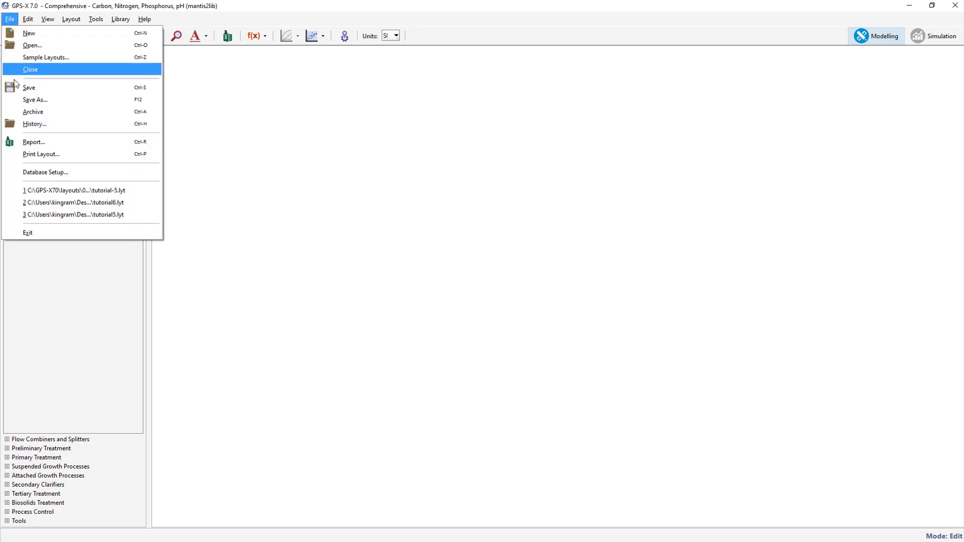
pyautogui.click(16, 101)
pyautogui.write('tutorial6')
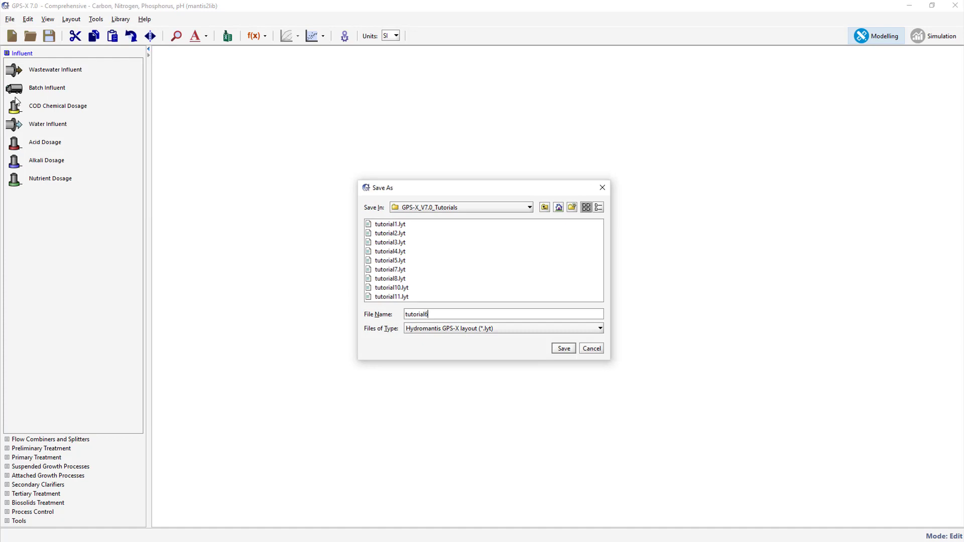
pyautogui.press('Return')
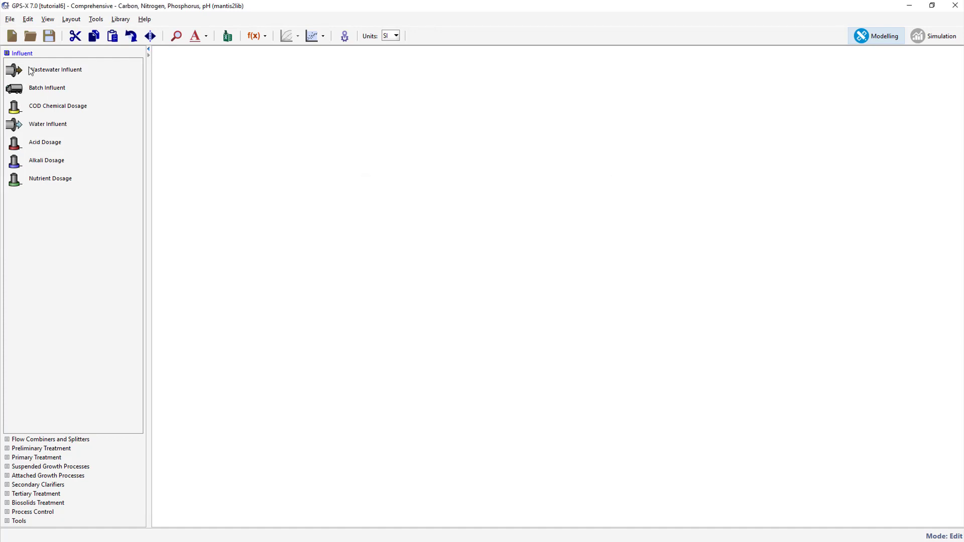
# Step: Display the drawing grid and select the Comprehensive - Carbon, Nitrogen, Phosphorus, pH (mantis2lib) library
pyautogui.click(48, 19)
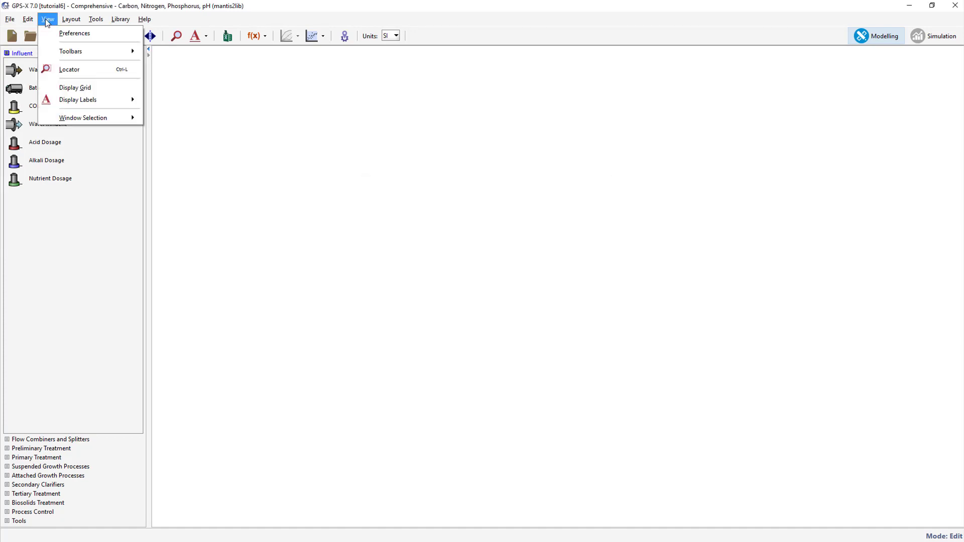
pyautogui.click(52, 88)
pyautogui.click(121, 19)
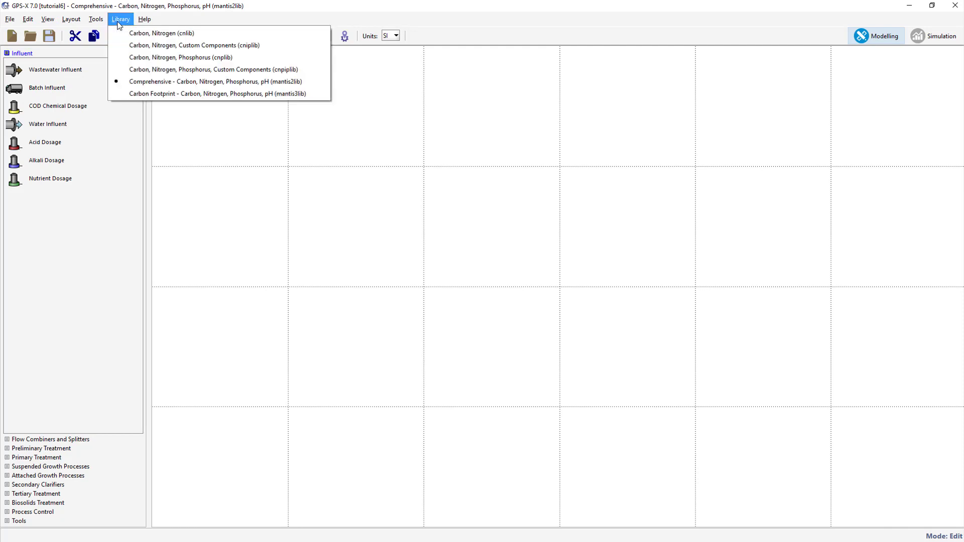
pyautogui.click(120, 83)
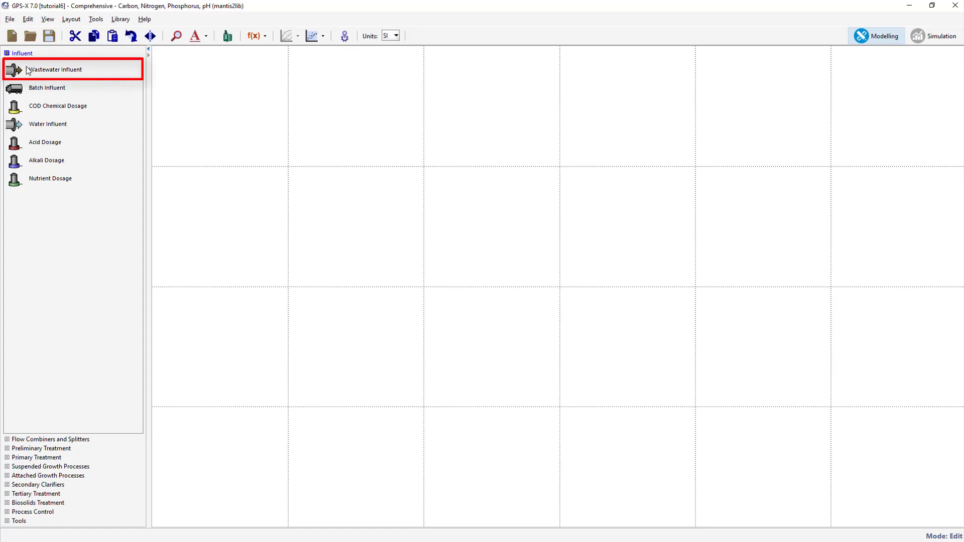
# Step: Place a Wastewater Influent, a Control Splitter in the adjacent cell and a 2-flow Combiner at the far end of the second grid row
pyautogui.moveTo(11, 68); pyautogui.dragTo(167, 202)
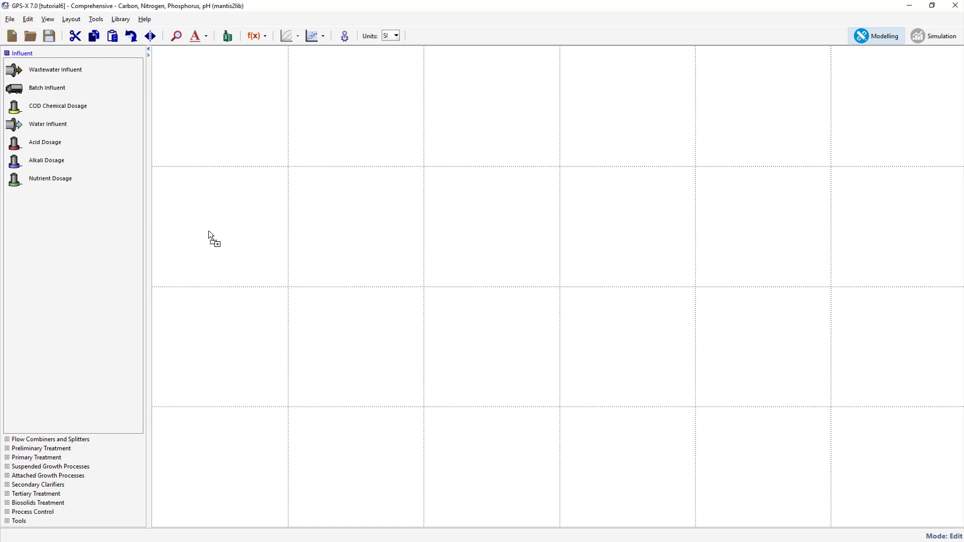
pyautogui.moveTo(209, 231); pyautogui.dragTo(209, 231)
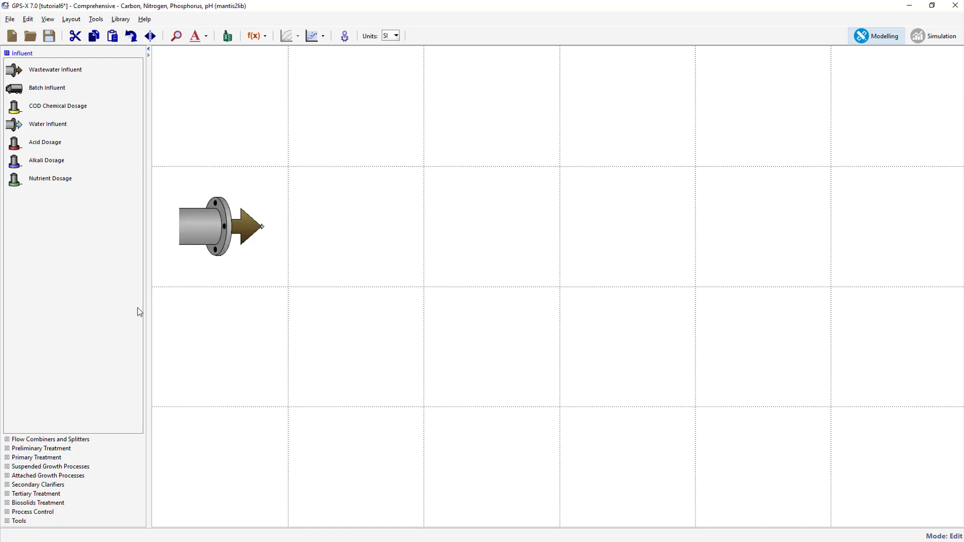
pyautogui.click(88, 440)
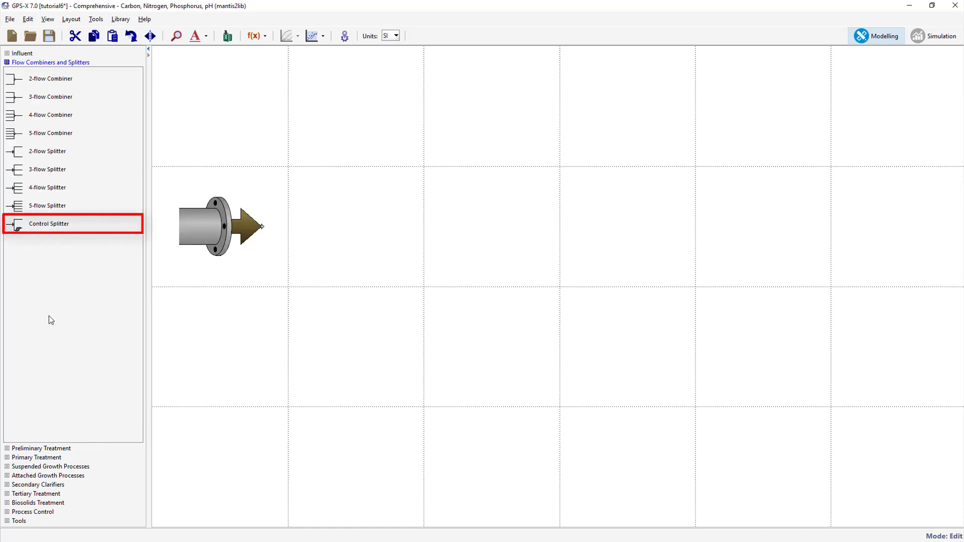
pyautogui.moveTo(15, 228); pyautogui.dragTo(336, 229)
pyautogui.moveTo(69, 84); pyautogui.dragTo(878, 220)
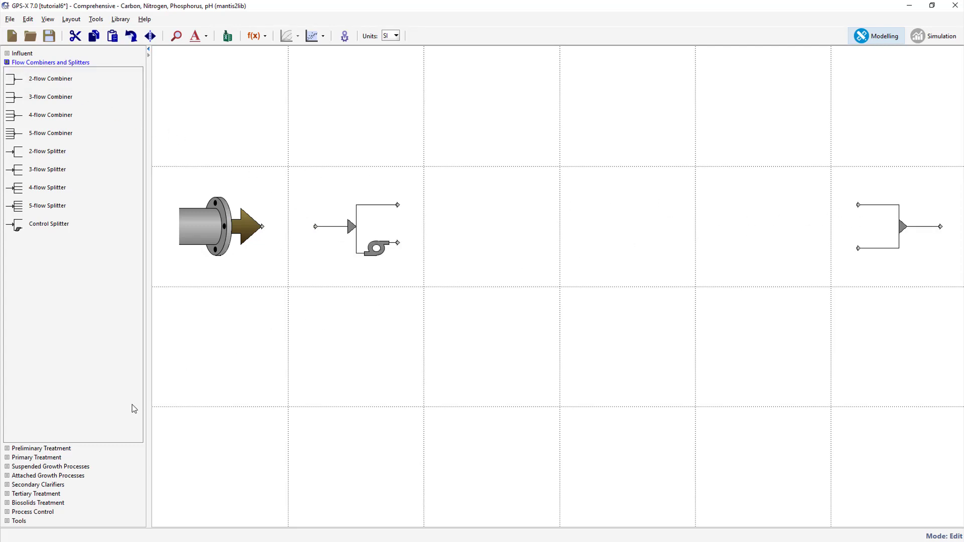
# Step: Place a Plug-Flow Tank and a Rectangular Secondary Clarifier side by side in the grid row below, between splitter and combiner
pyautogui.click(66, 467)
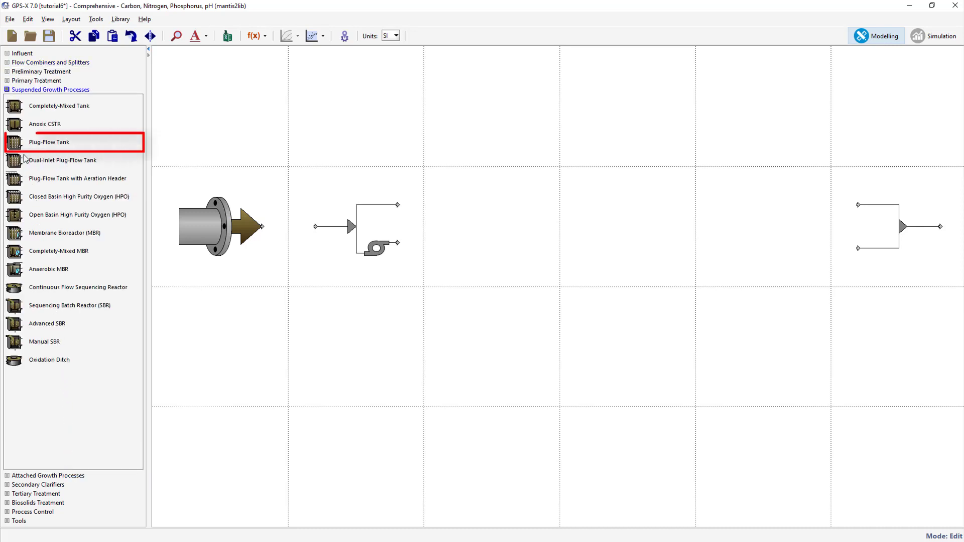
pyautogui.moveTo(14, 143); pyautogui.dragTo(496, 358)
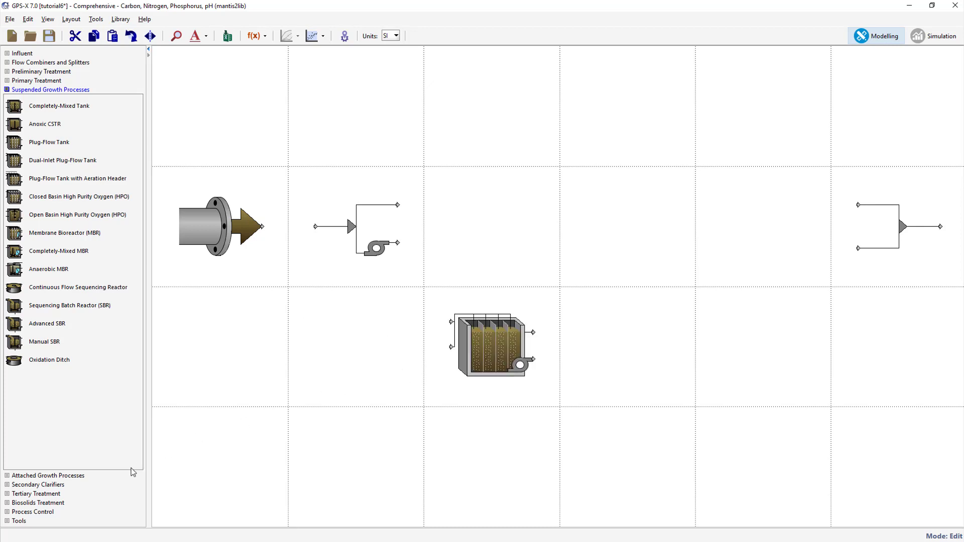
pyautogui.click(72, 485)
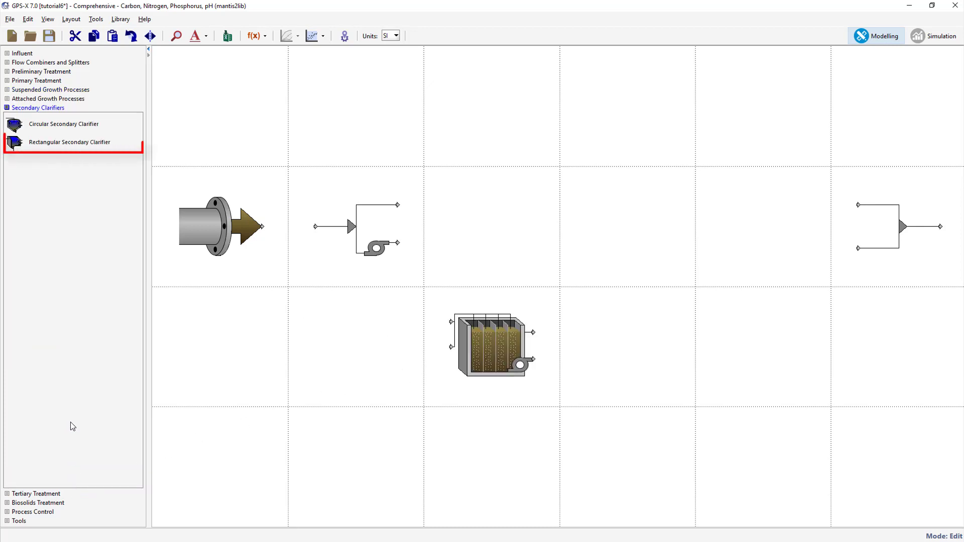
pyautogui.moveTo(15, 145); pyautogui.dragTo(632, 337)
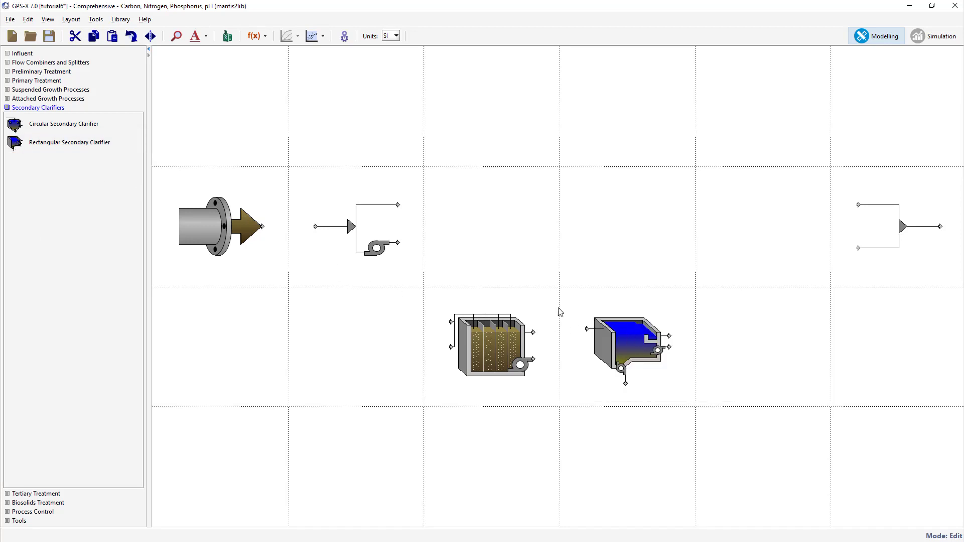
# Step: Connect the influent to the control splitter, its overflow to the combiner's upper input and its pumped outlet to the plug-flow tank's input
pyautogui.moveTo(269, 226); pyautogui.dragTo(316, 226)
pyautogui.moveTo(423, 208); pyautogui.dragTo(856, 204)
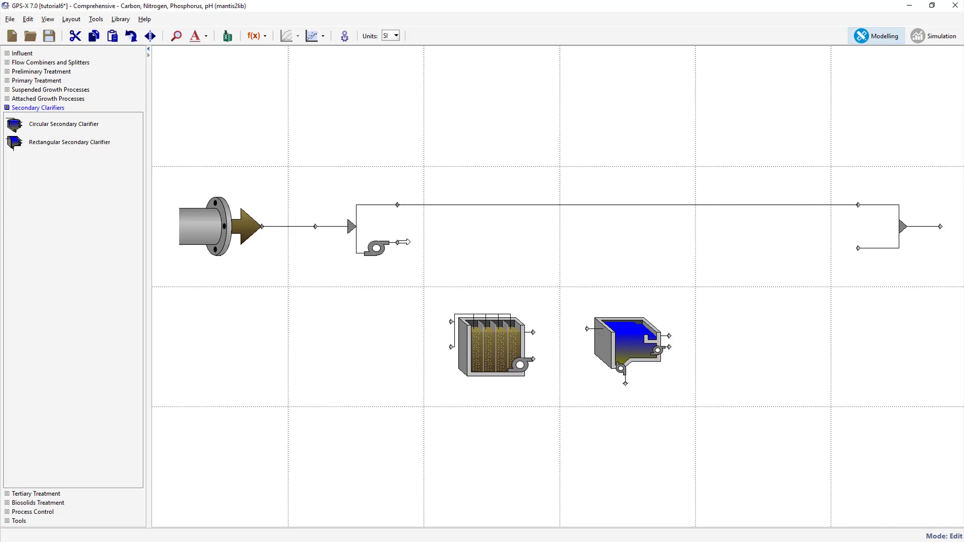
pyautogui.moveTo(402, 242); pyautogui.dragTo(452, 324)
# Step: Connect the tank's overflow to the clarifier, the clarifier's overflow to the combiner's lower input and its underflow to the tank's recycle input
pyautogui.moveTo(533, 332); pyautogui.dragTo(587, 330)
pyautogui.moveTo(673, 335); pyautogui.dragTo(857, 246)
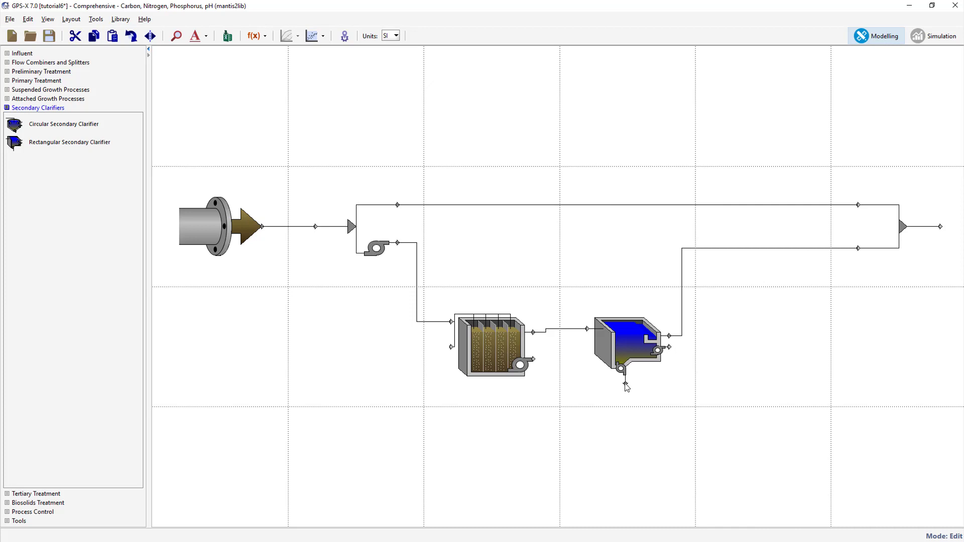
pyautogui.moveTo(626, 388); pyautogui.dragTo(450, 351)
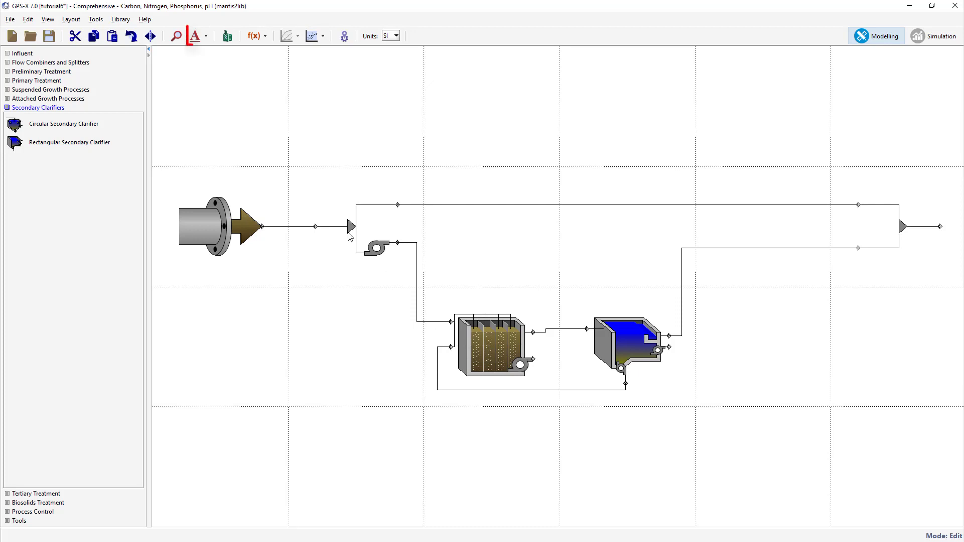
# Step: Display the stream labels, then label the wastewater influent "raw influent" and its stream "raw"
pyautogui.click(197, 38)
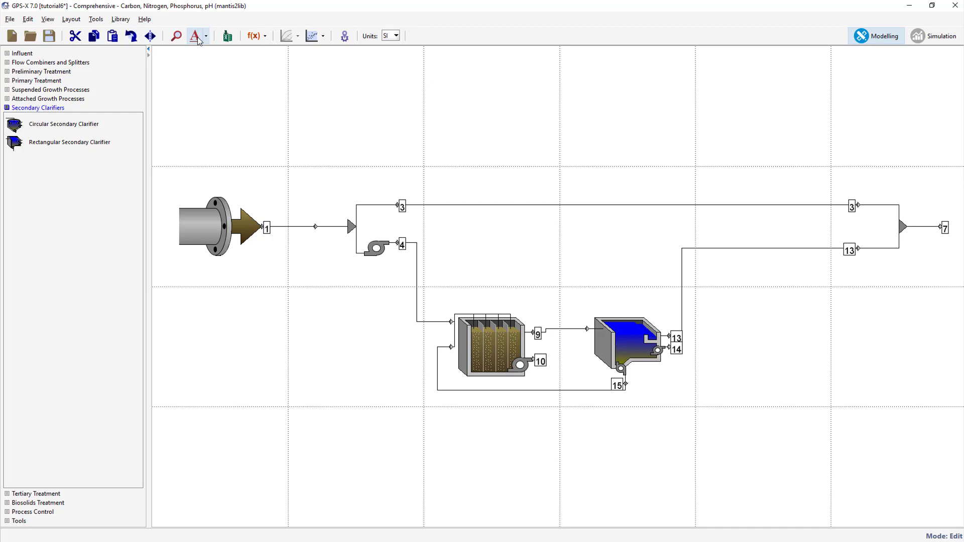
pyautogui.rightClick(204, 215)
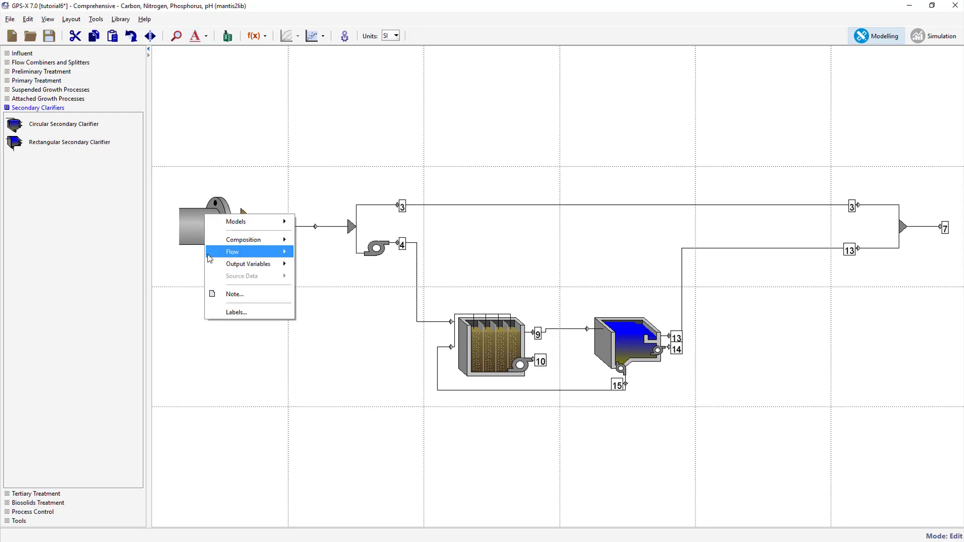
pyautogui.click(221, 312)
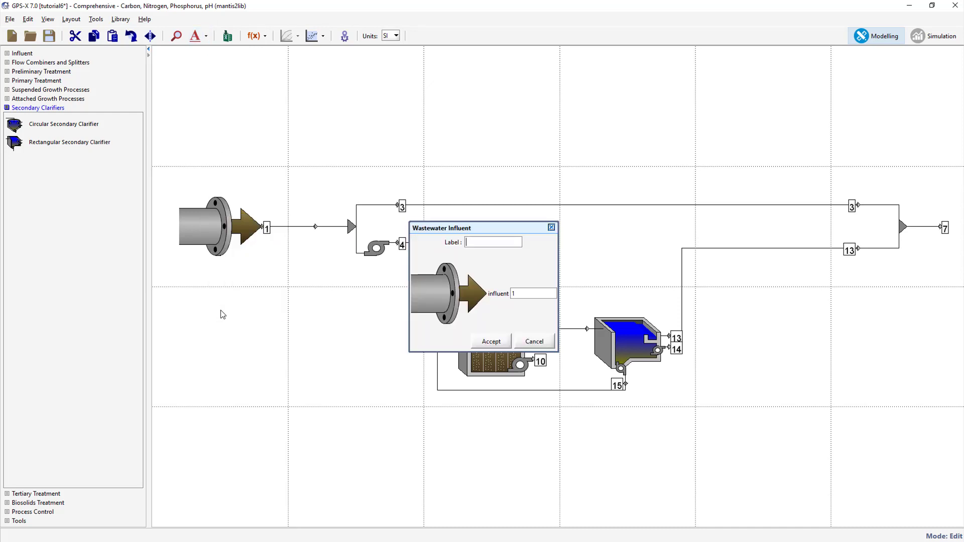
pyautogui.write('raw influent')
pyautogui.press('Tab')
pyautogui.write('raw')
pyautogui.click(488, 342)
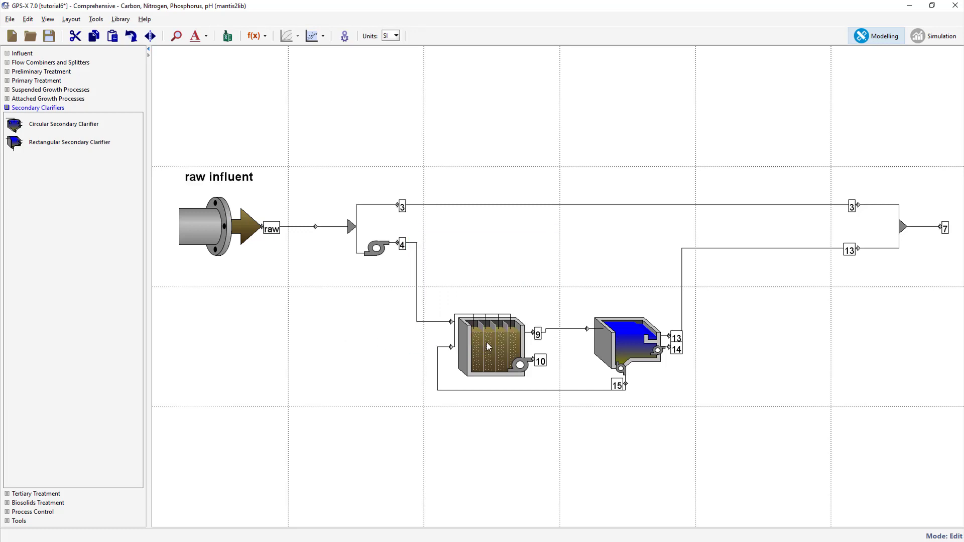
# Step: Name the control splitter's overflow stream "bypass" and its pump stream "wwinf"
pyautogui.rightClick(355, 230)
pyautogui.click(384, 323)
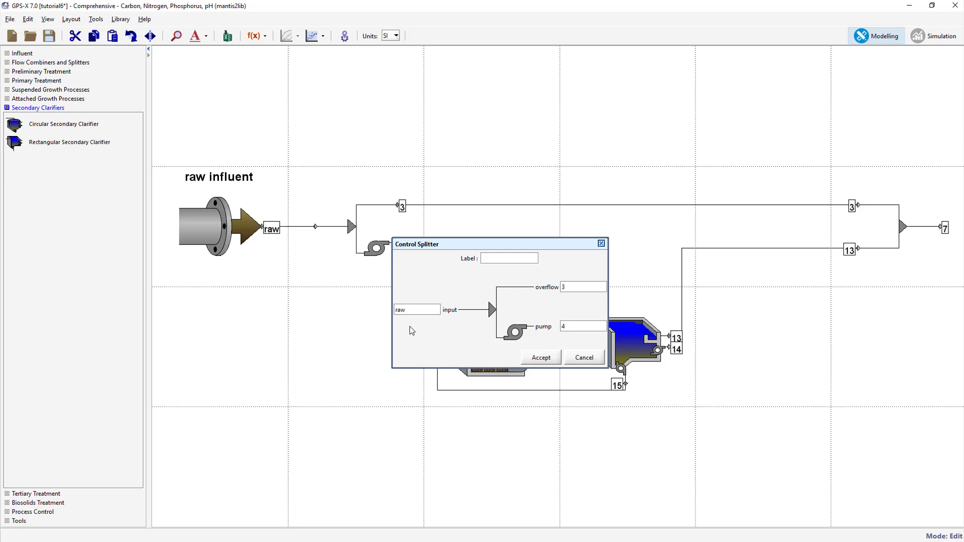
pyautogui.click(570, 285)
pyautogui.doubleClick(570, 286)
pyautogui.write('bypass')
pyautogui.press('Tab')
pyautogui.press('Tab')
pyautogui.write('wwinf')
pyautogui.click(549, 358)
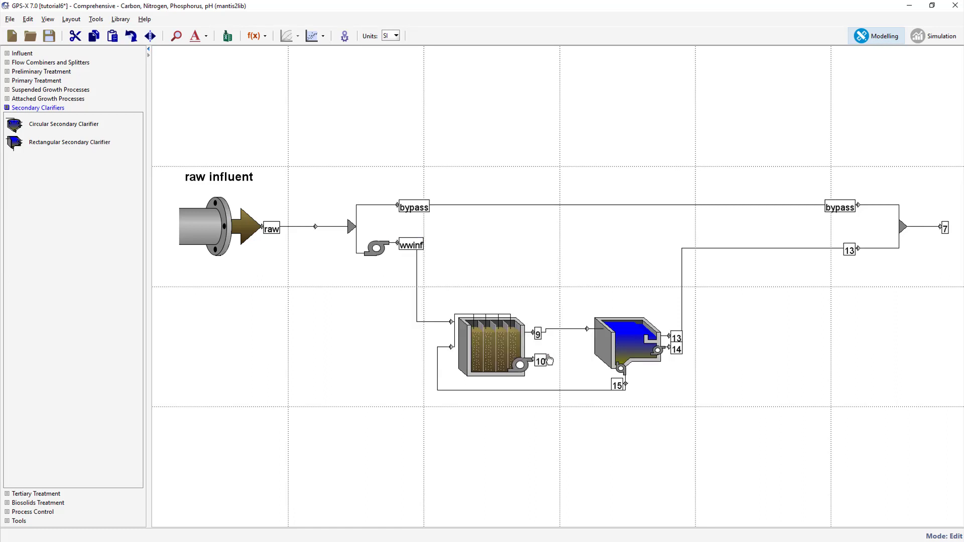
# Step: Label the plug-flow tank "aeration", its overflow stream "mlss" and its pump stream "pmp"
pyautogui.rightClick(493, 350)
pyautogui.click(525, 449)
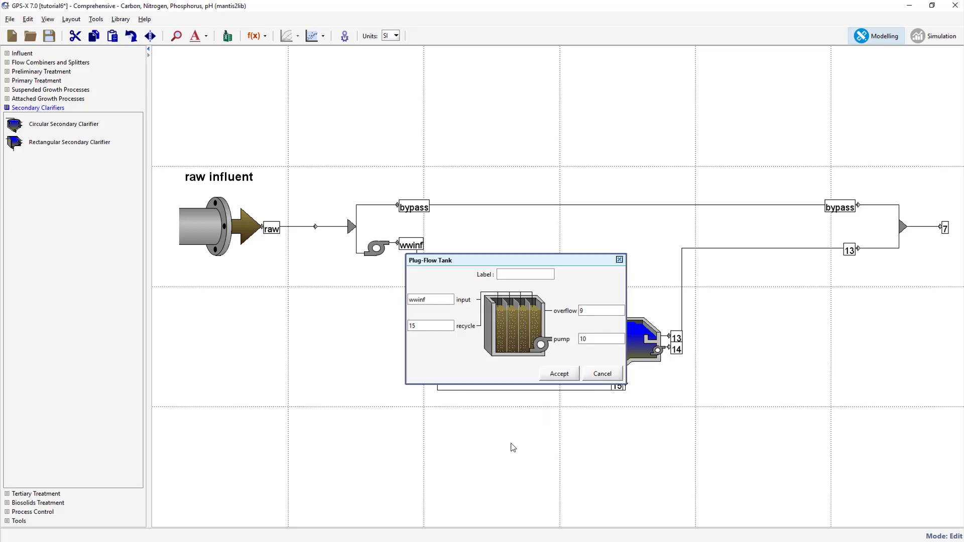
pyautogui.write('aeration')
pyautogui.press('Tab')
pyautogui.press('Tab')
pyautogui.write('mlss')
pyautogui.press('Tab')
pyautogui.press('Tab')
pyautogui.write('pmp')
pyautogui.click(553, 376)
# Step: Label the rectangular clarifier "final clarifier" and name its overflow "fe", its pump stream "was" and its underflow "ras"
pyautogui.rightClick(631, 347)
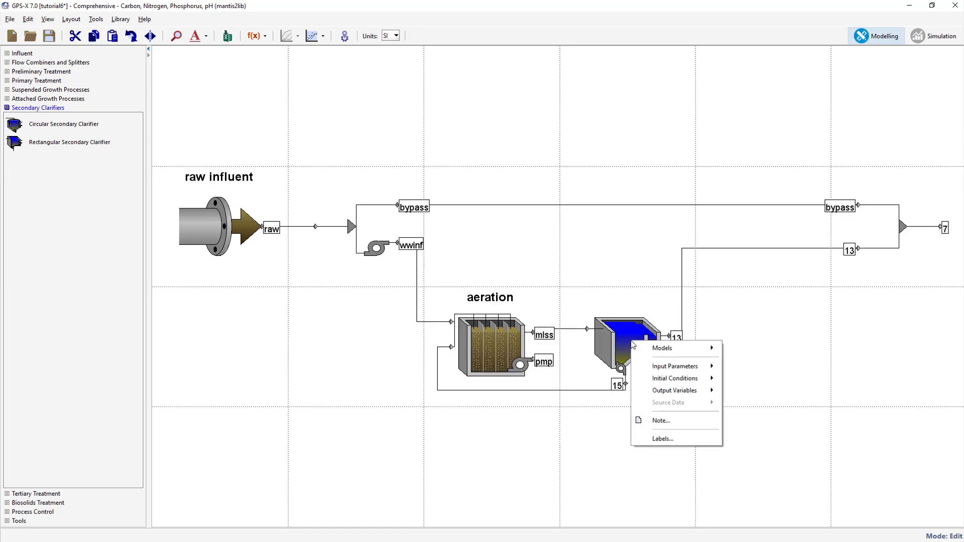
pyautogui.click(647, 440)
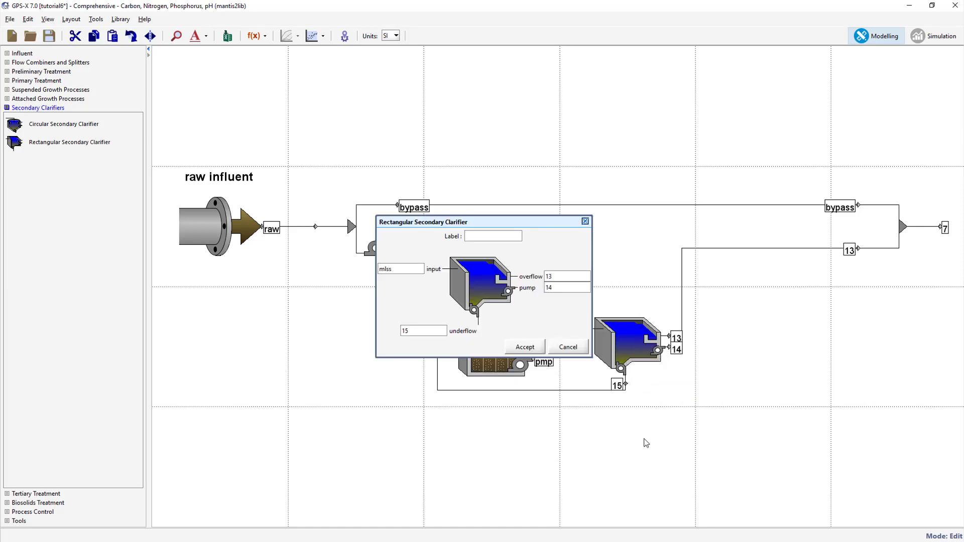
pyautogui.write('final clarifier')
pyautogui.press('Tab')
pyautogui.press('Tab')
pyautogui.write('fe')
pyautogui.press('Tab')
pyautogui.write('was')
pyautogui.press('Tab')
pyautogui.write('ras')
pyautogui.click(525, 347)
# Step: Name the 2-flow combiner's output stream "finaleff"
pyautogui.rightClick(903, 227)
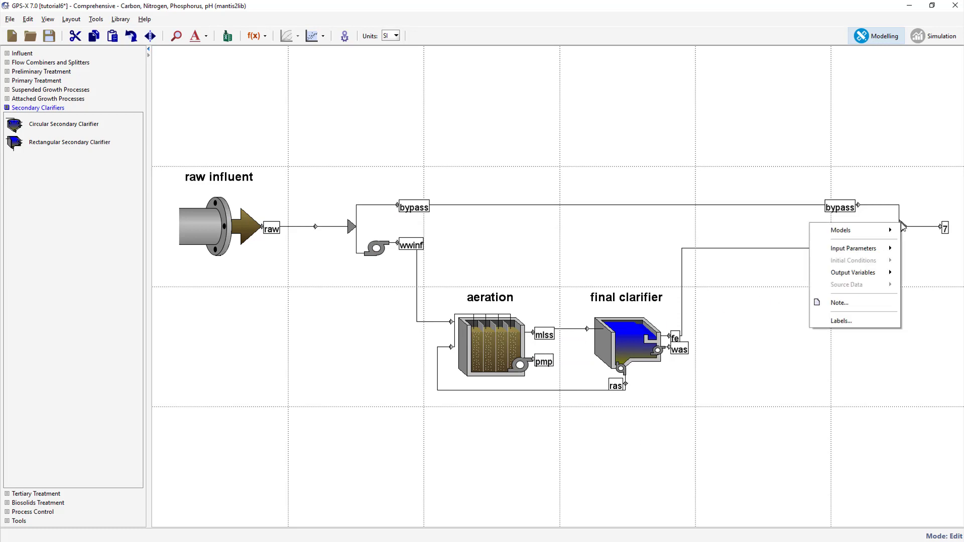
pyautogui.click(864, 319)
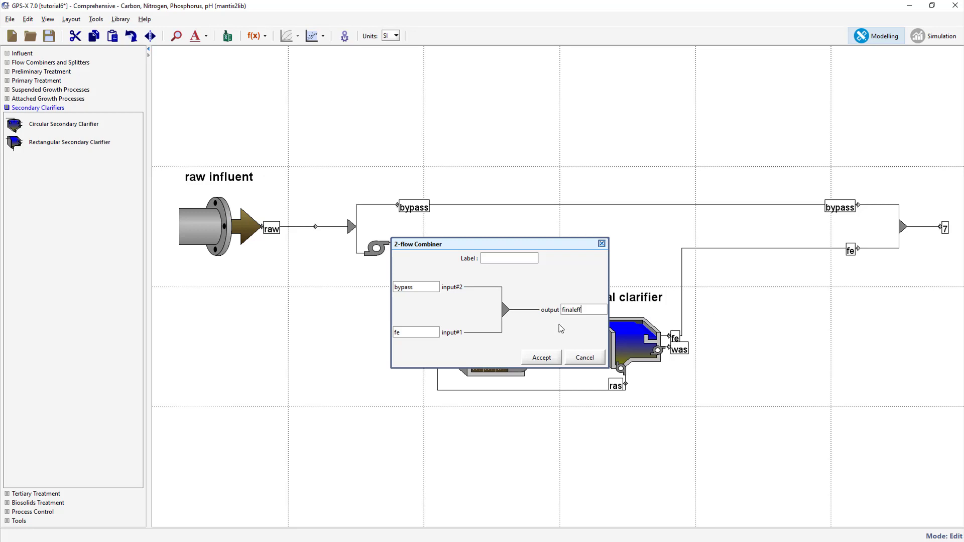
pyautogui.click(541, 358)
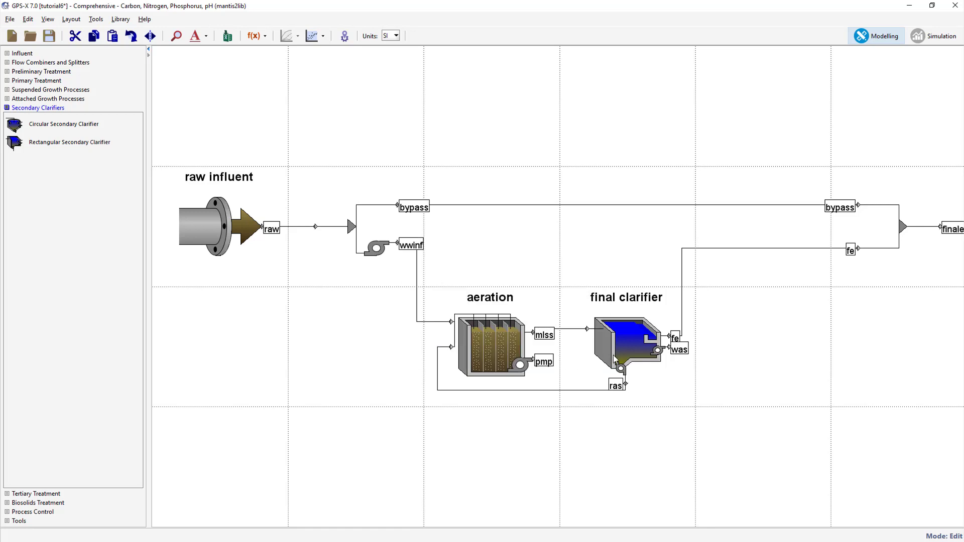
# Step: In the final clarifier's operational input parameters, turn on proportional recycle for ras and make it proportional to stream wwinf
pyautogui.rightClick(634, 344)
pyautogui.moveTo(649, 372)
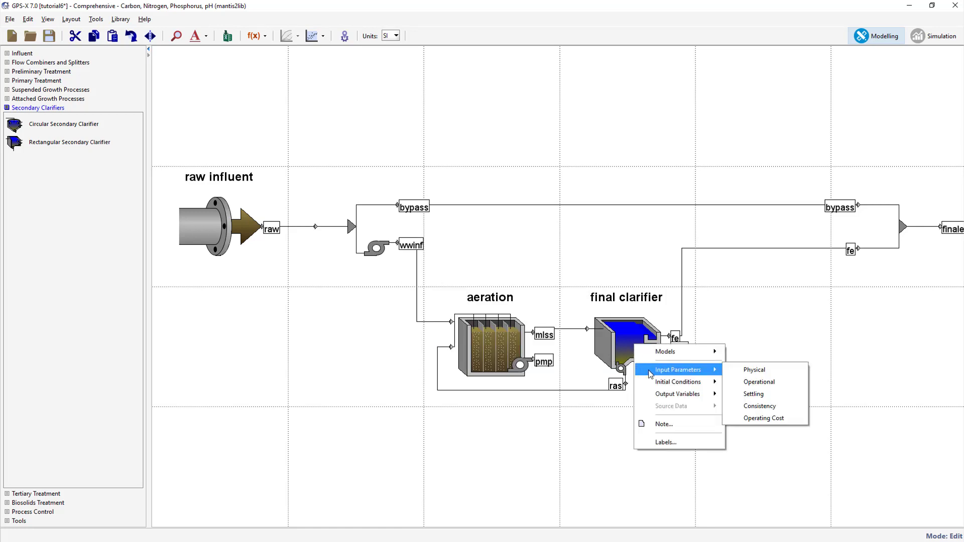
pyautogui.click(732, 381)
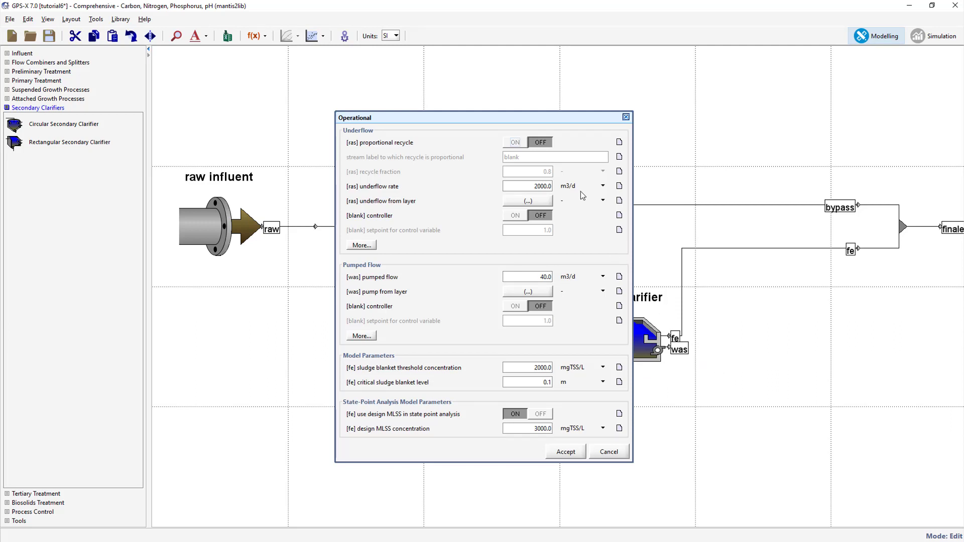
pyautogui.click(517, 142)
pyautogui.doubleClick(525, 157)
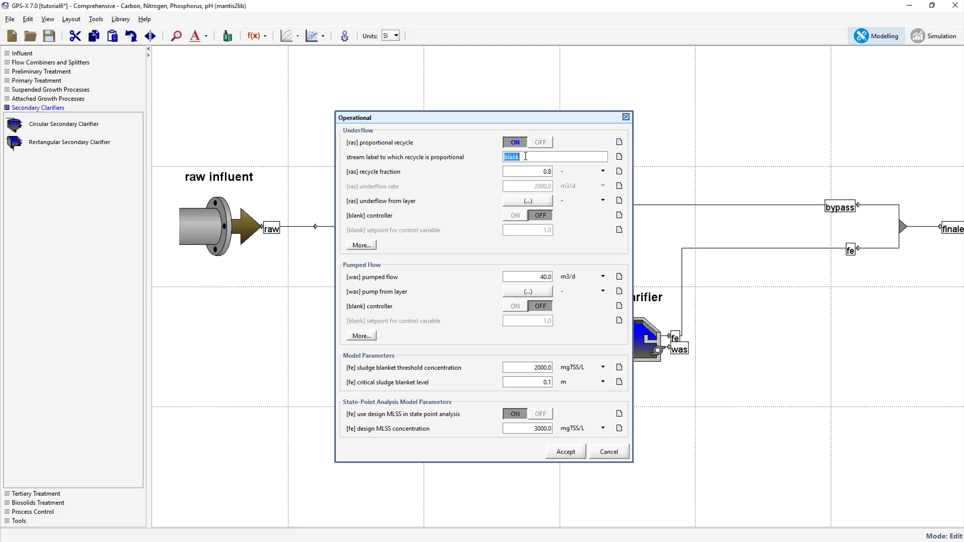
pyautogui.write('wwinf')
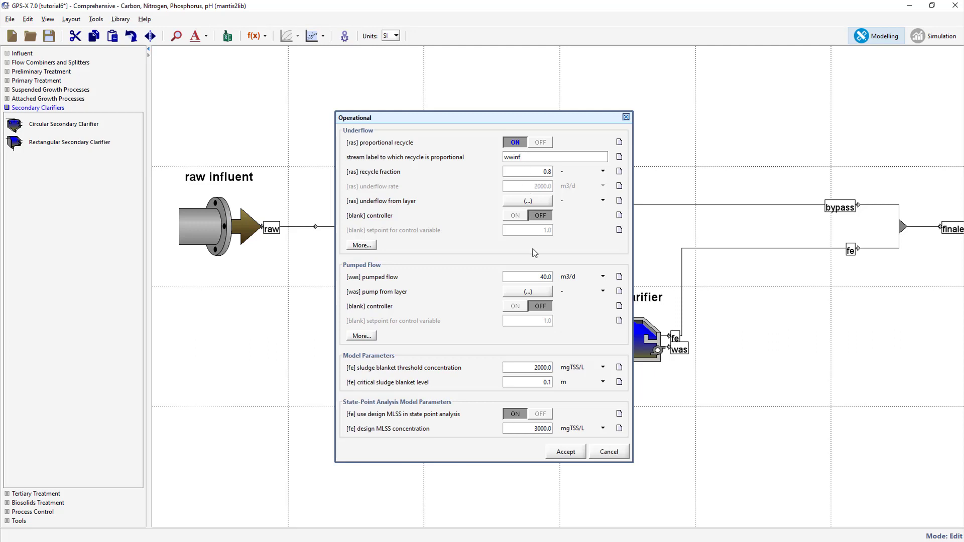
# Step: Set the clarifier's was pumped flow to 100 m3/d and accept the operational parameters
pyautogui.click(550, 278)
pyautogui.write('100')
pyautogui.click(564, 451)
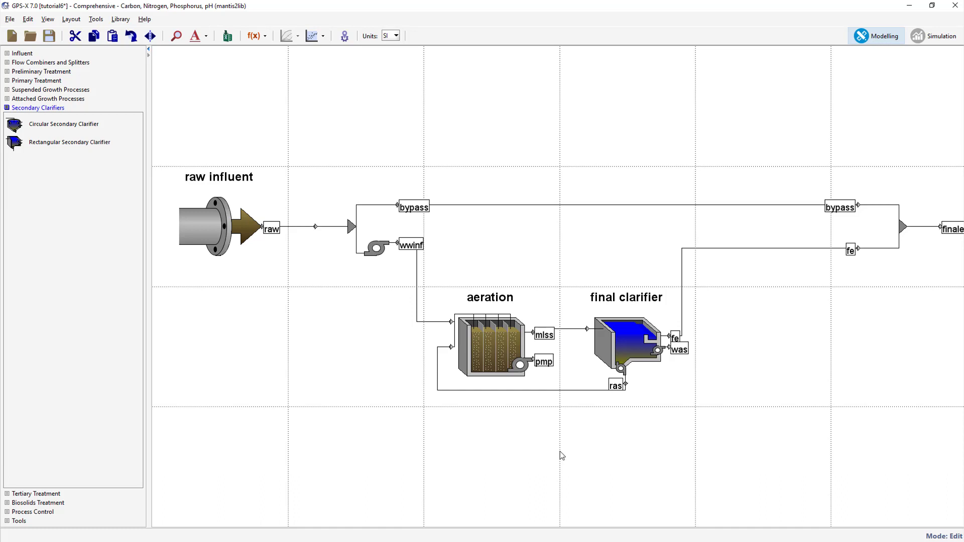
# Step: Define mass flow variables for total suspended solids on streams bypass, fe and finaleff, and save the layout
pyautogui.click(265, 37)
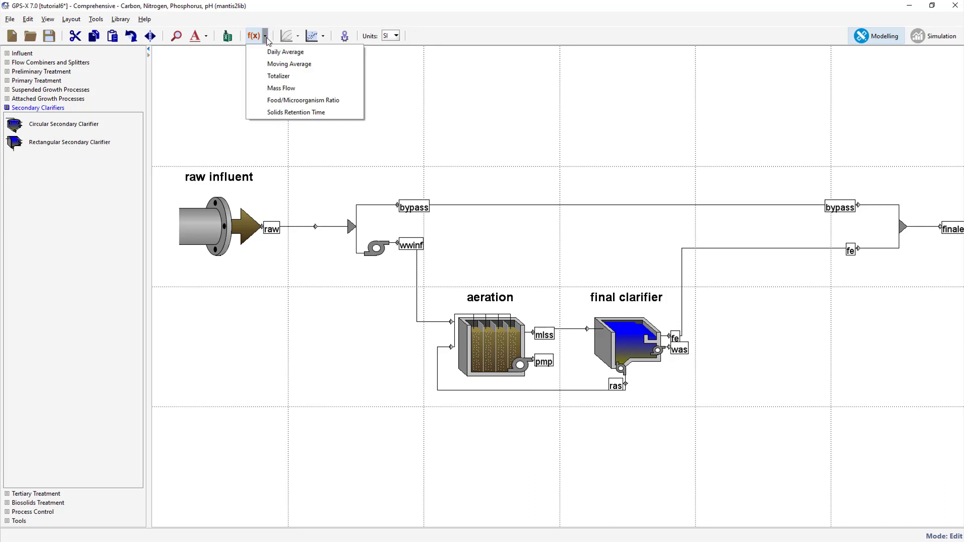
pyautogui.click(263, 89)
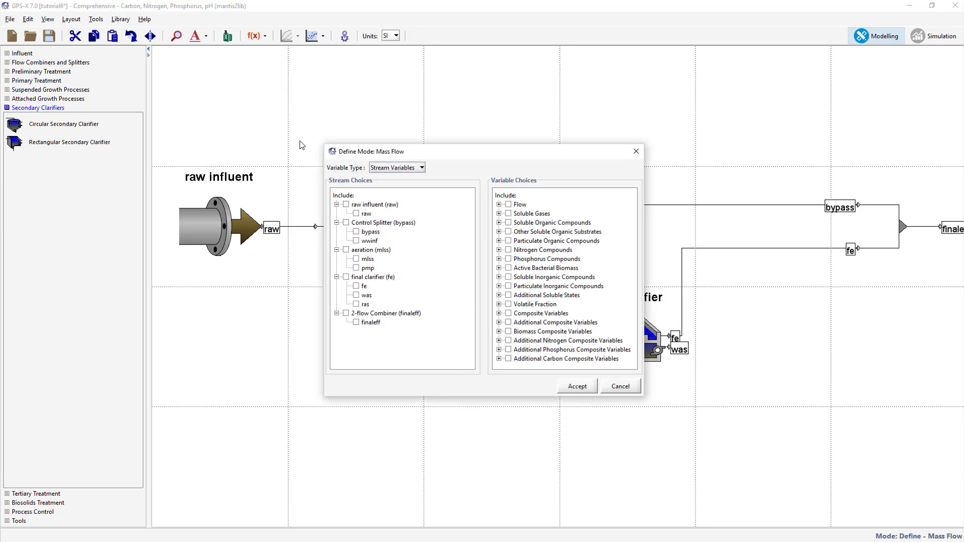
pyautogui.click(356, 231)
pyautogui.click(500, 314)
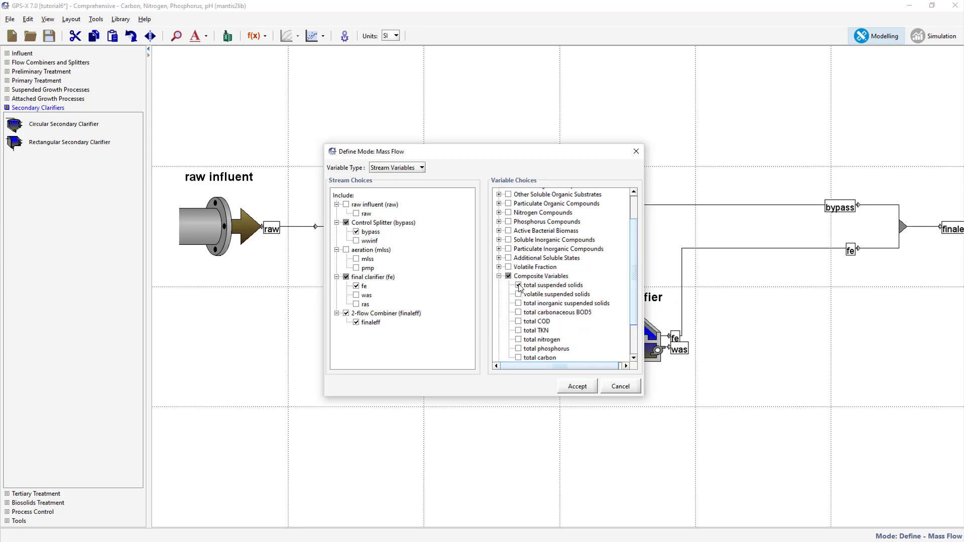
pyautogui.click(577, 386)
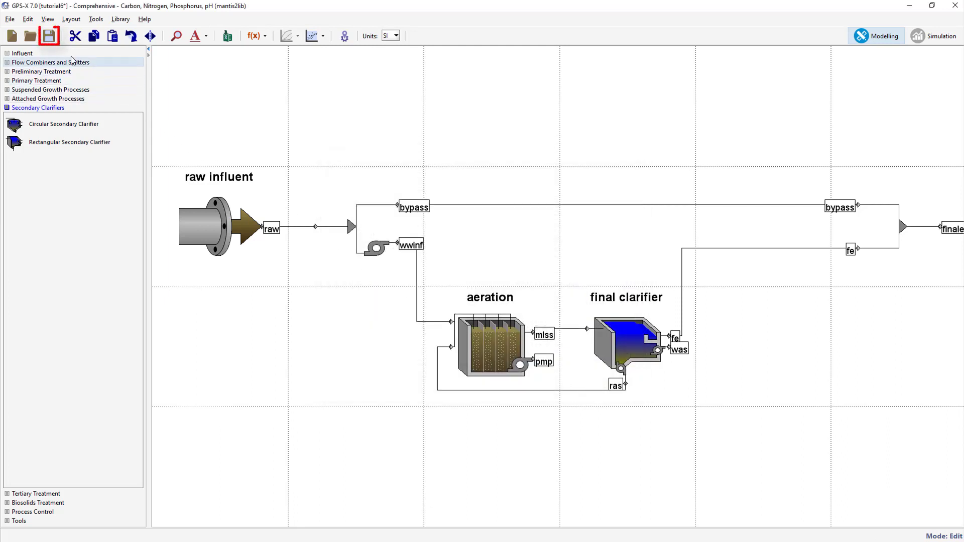
pyautogui.click(50, 39)
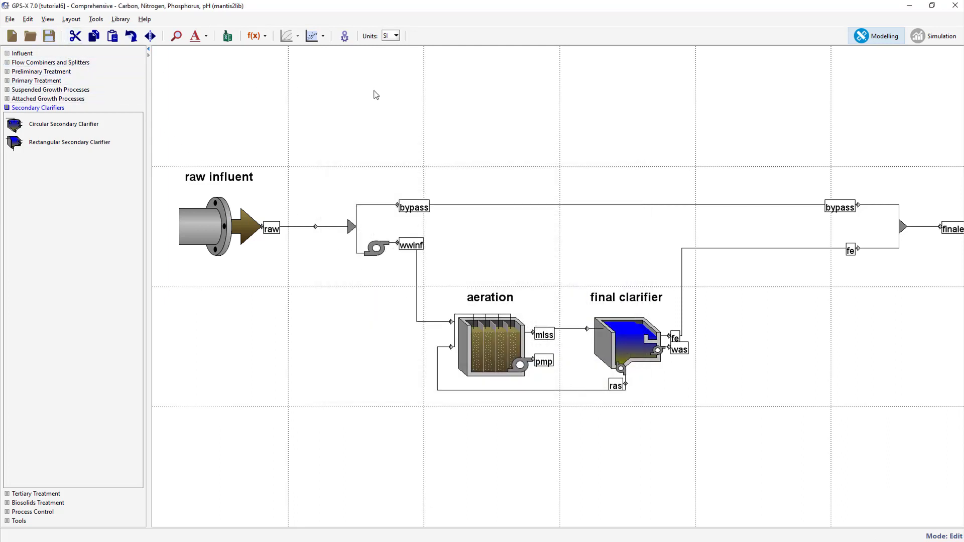
# Step: In simulation mode, add a new output page and graph the total suspended solids mass flow of the final clarifier's fe stream
pyautogui.click(924, 39)
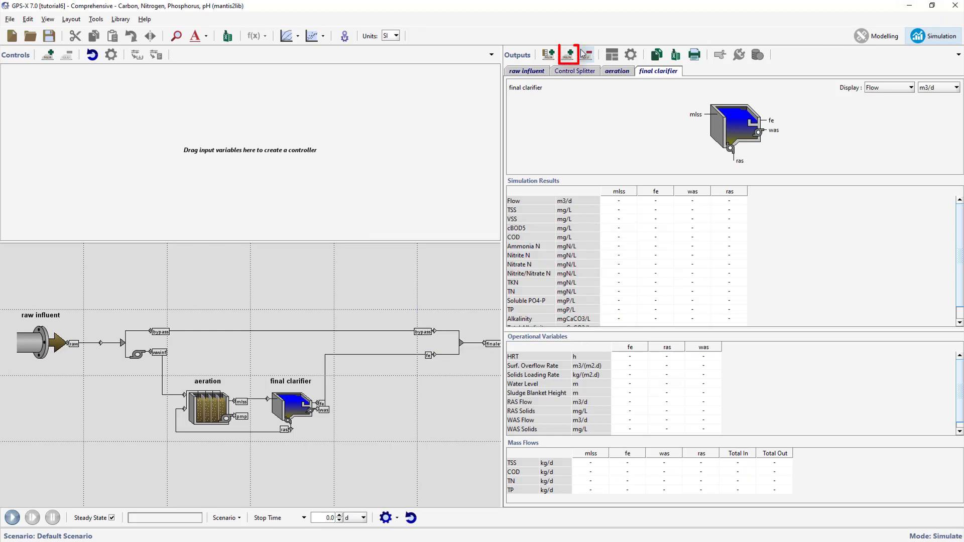
pyautogui.click(571, 55)
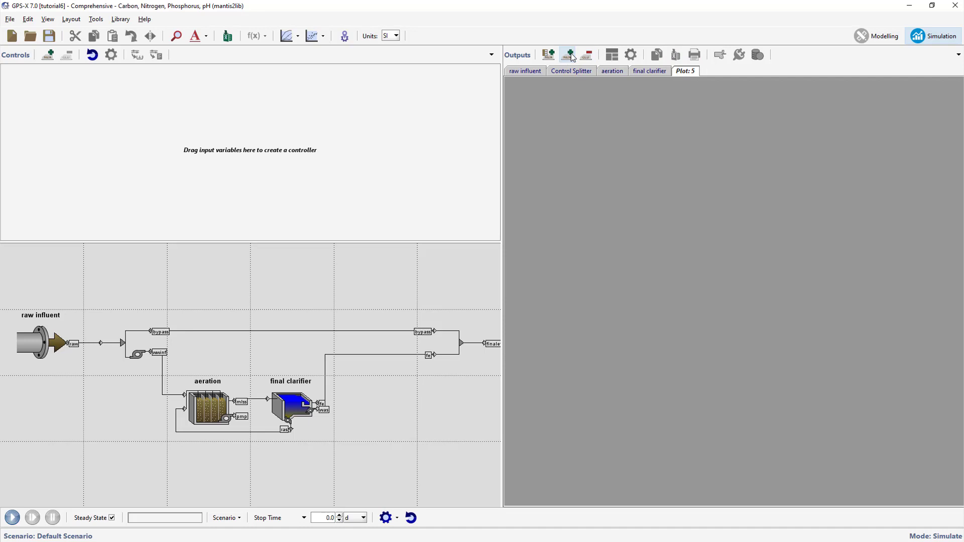
pyautogui.rightClick(320, 404)
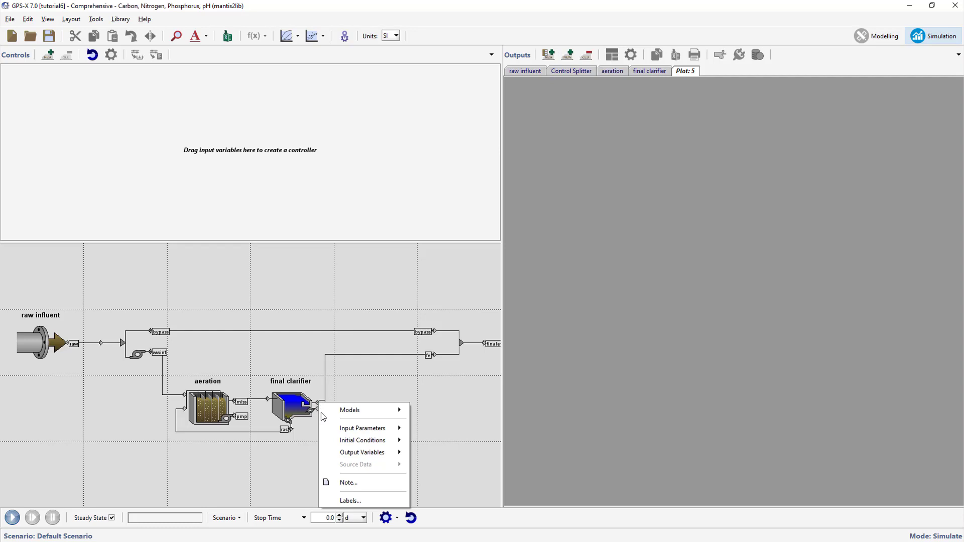
pyautogui.moveTo(334, 455)
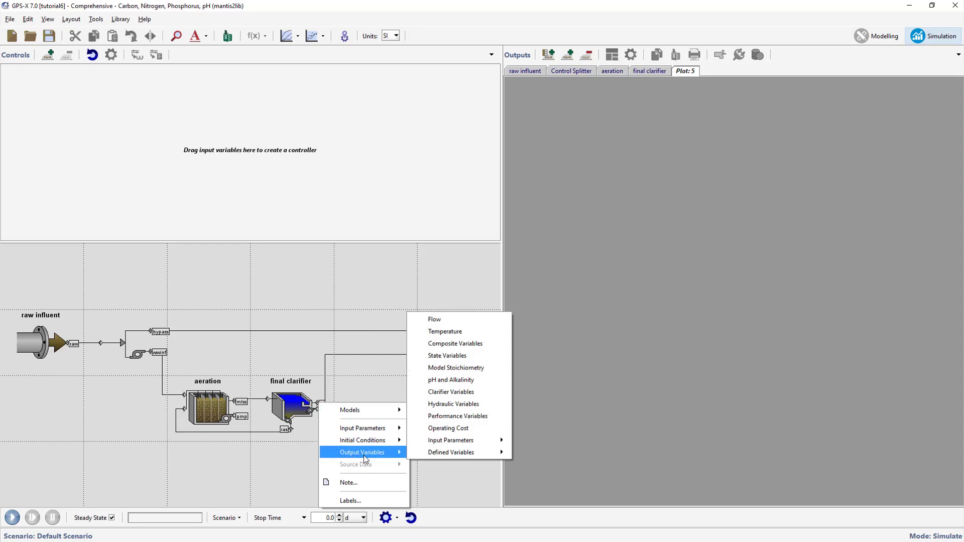
pyautogui.moveTo(462, 458)
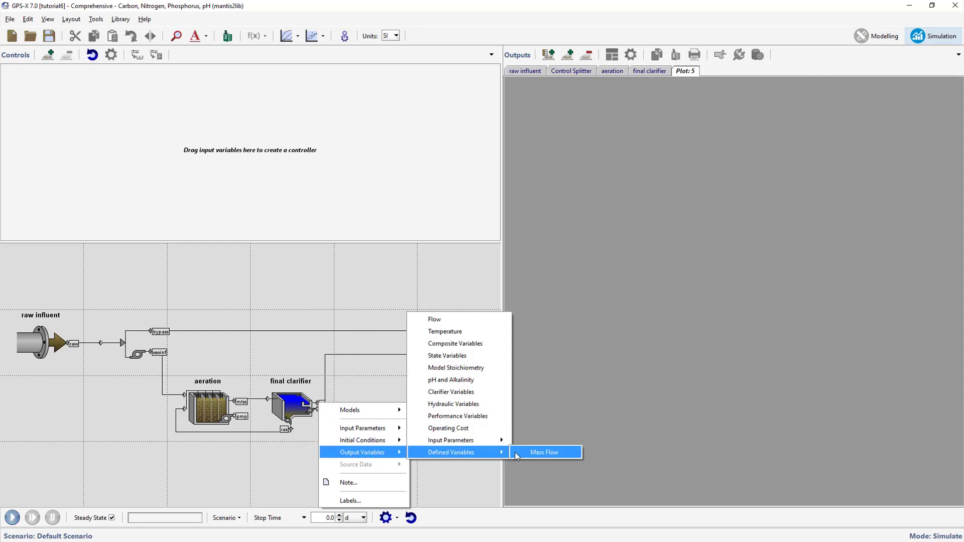
pyautogui.click(522, 453)
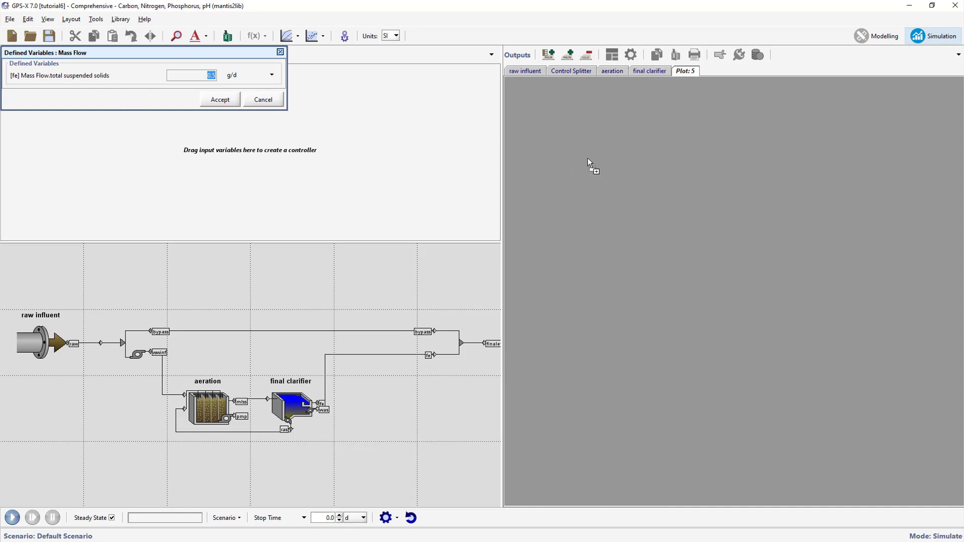
pyautogui.click(632, 168)
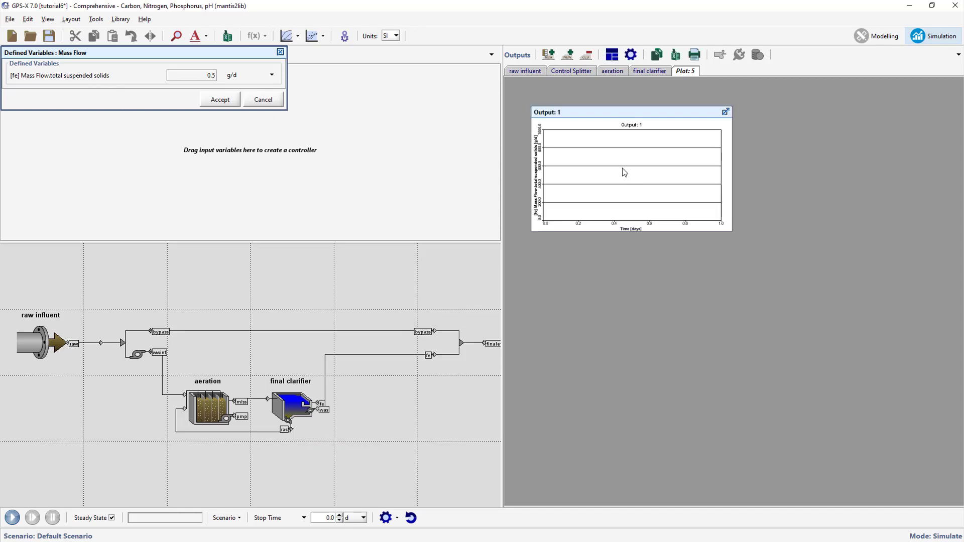
pyautogui.click(220, 99)
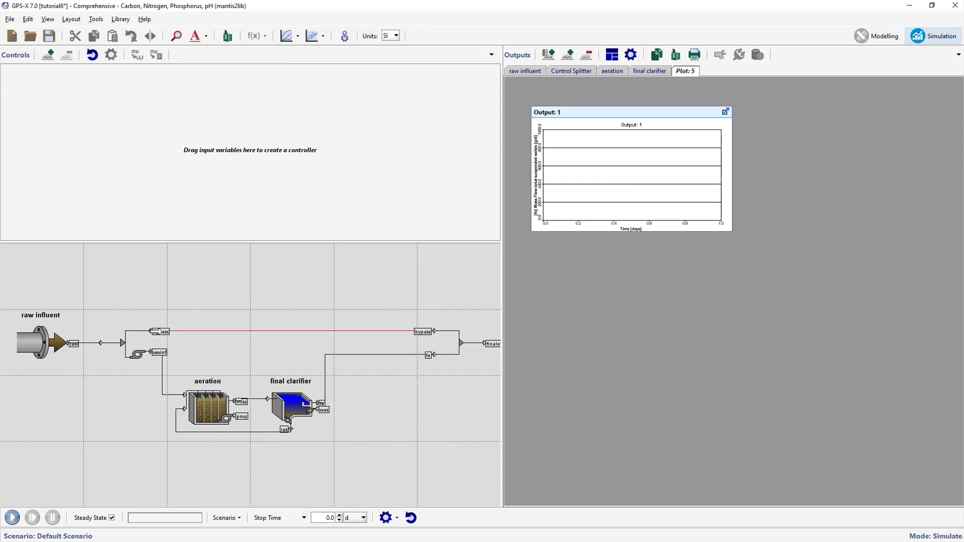
# Step: Add the bypass stream's total suspended solids mass flow to the same output graph
pyautogui.rightClick(153, 332)
pyautogui.moveTo(179, 383)
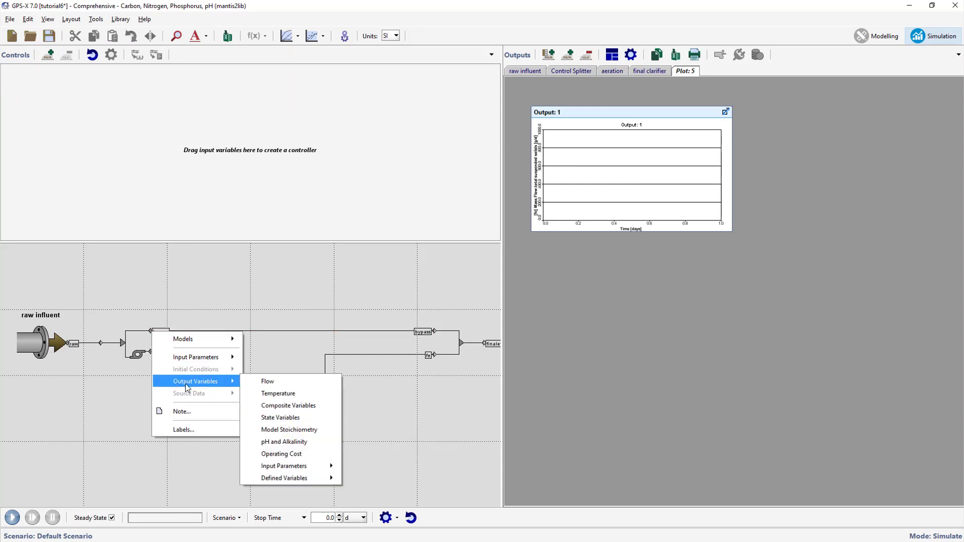
pyautogui.moveTo(284, 482)
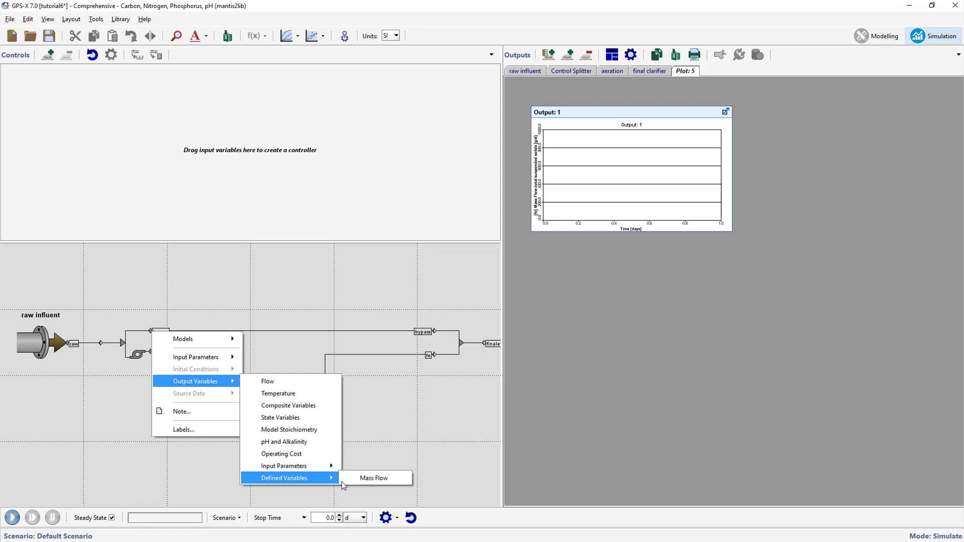
pyautogui.click(352, 481)
pyautogui.moveTo(92, 78); pyautogui.dragTo(606, 174)
pyautogui.click(221, 100)
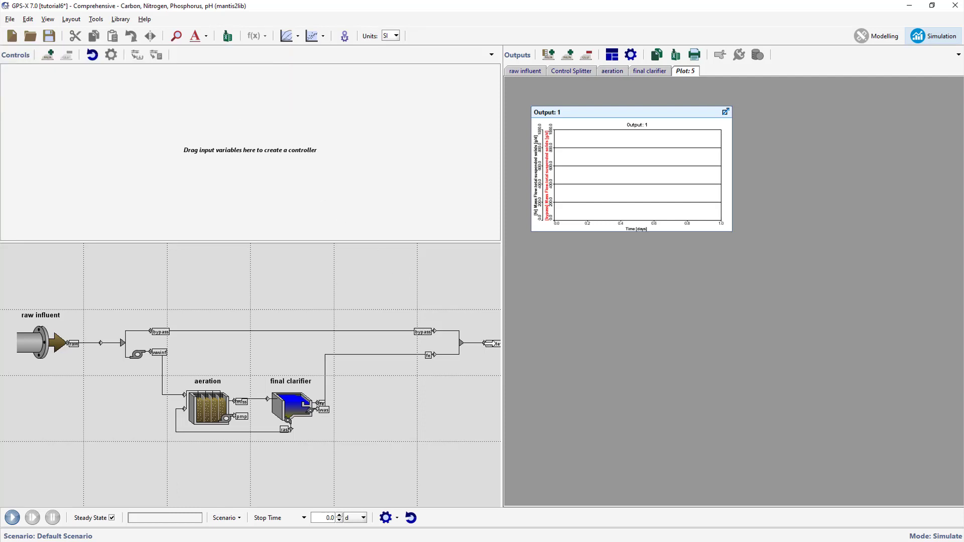
# Step: Add the finaleff stream's total suspended solids mass flow to the same output graph
pyautogui.rightClick(486, 344)
pyautogui.moveTo(570, 399)
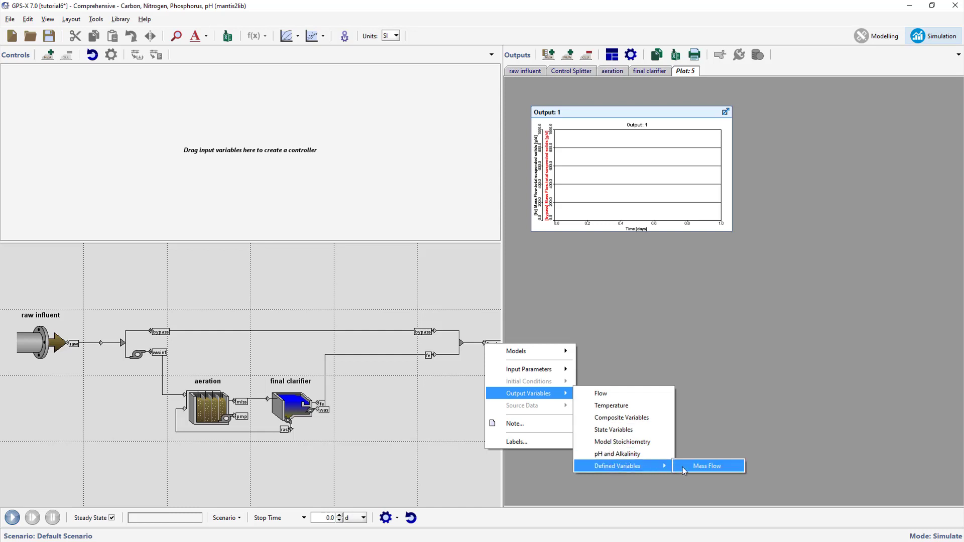
pyautogui.click(683, 467)
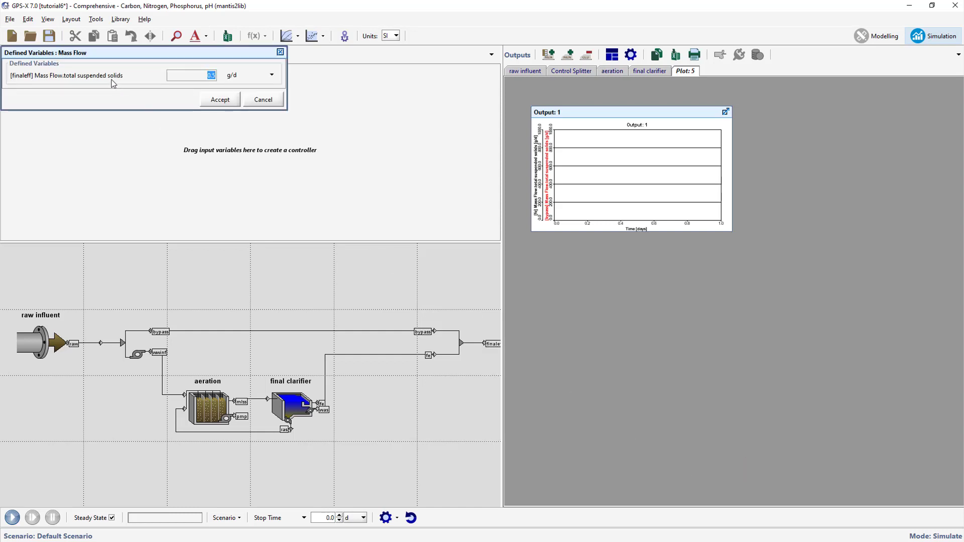
pyautogui.moveTo(227, 98); pyautogui.dragTo(616, 174)
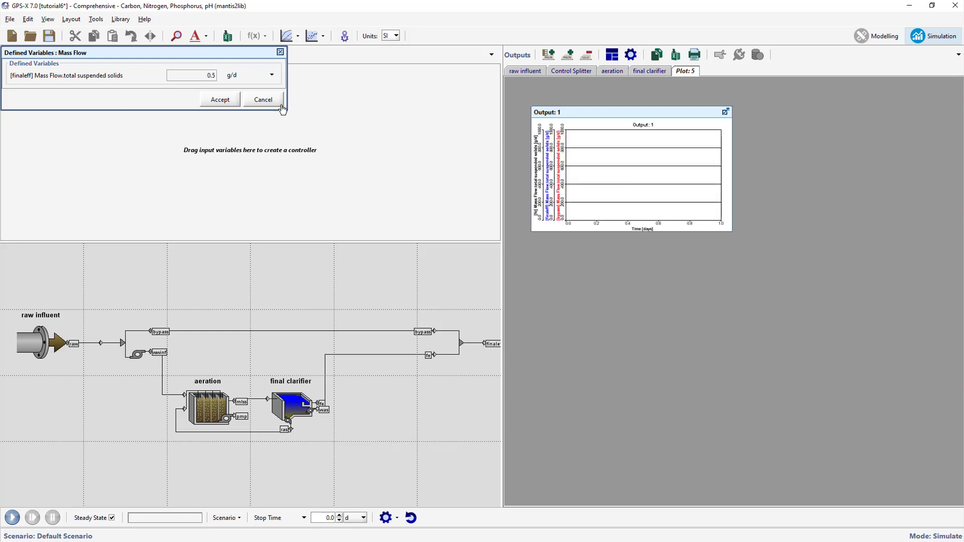
pyautogui.click(221, 100)
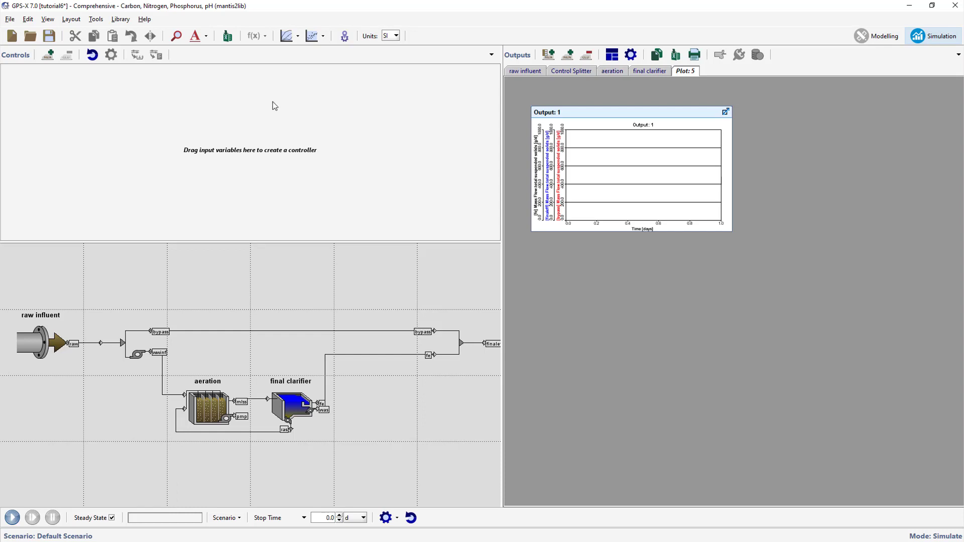
# Step: Title the output graph "Mass Flows" and set the unit of all three mass flow variables to kg/d
pyautogui.click(632, 55)
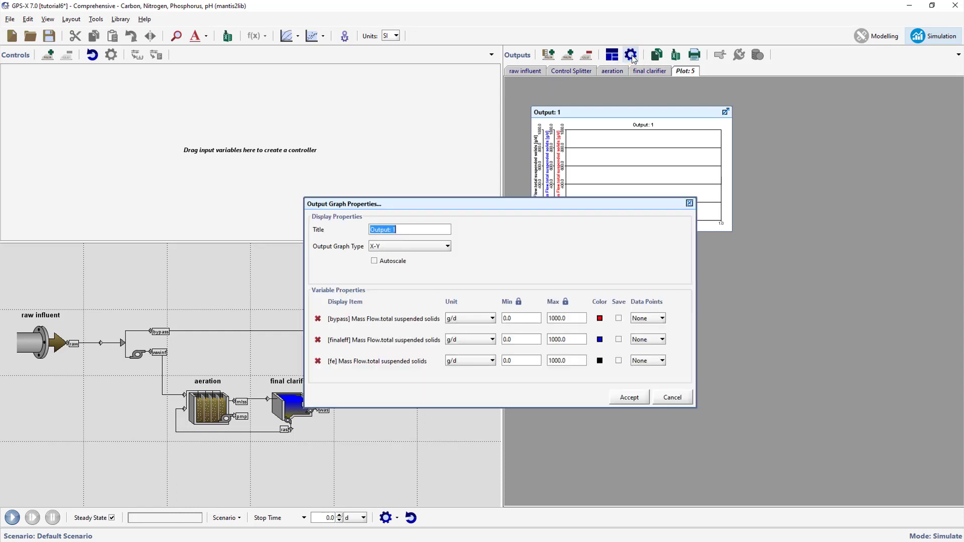
pyautogui.write('Mass Flows')
pyautogui.click(493, 319)
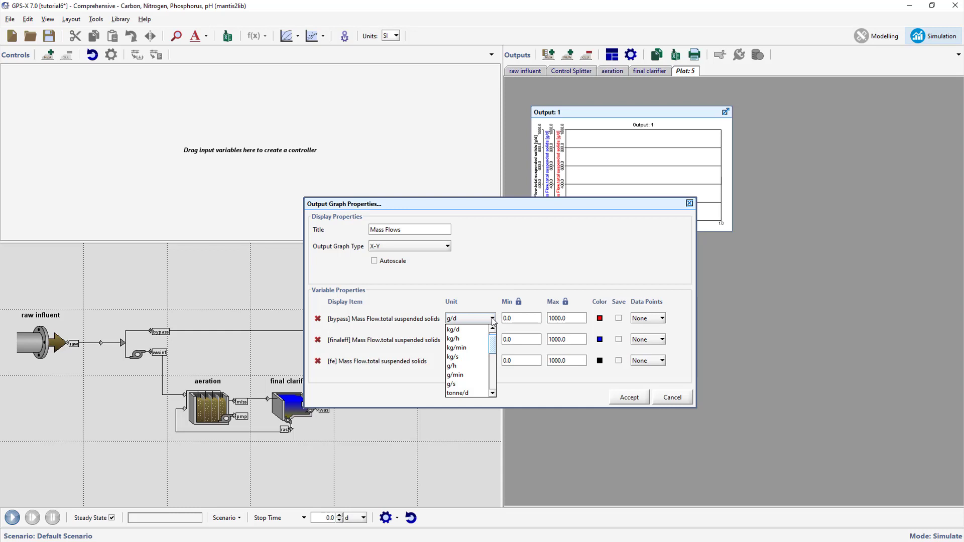
pyautogui.click(483, 331)
pyautogui.click(482, 340)
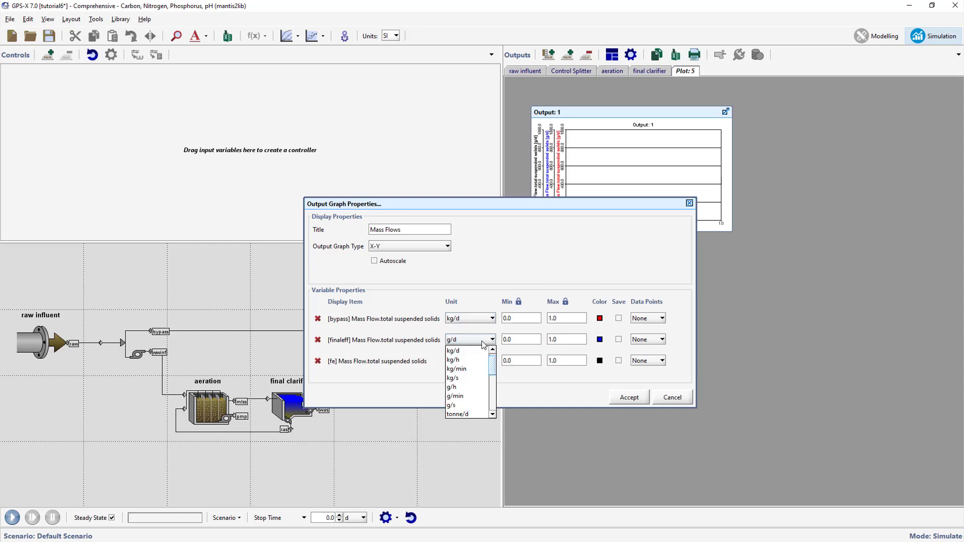
pyautogui.click(480, 355)
pyautogui.click(481, 364)
pyautogui.click(482, 375)
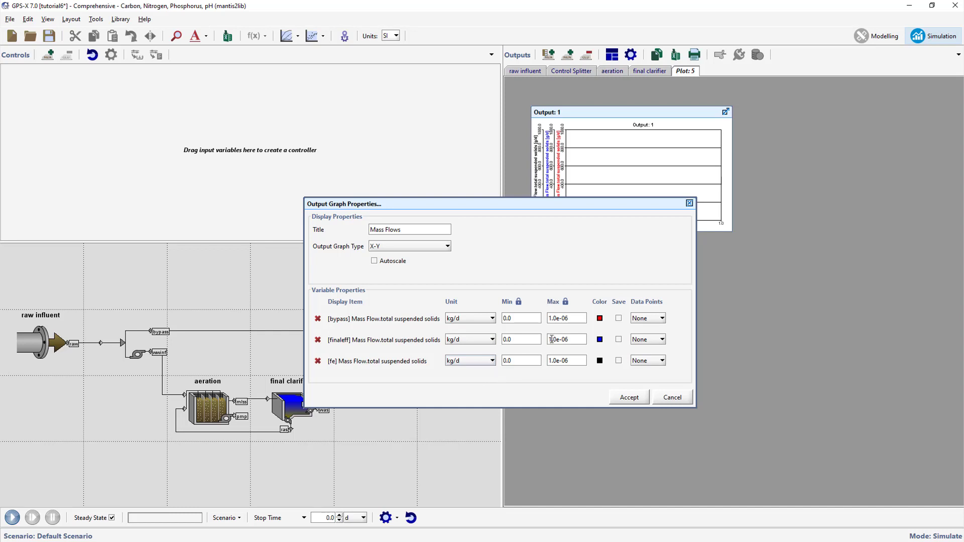
# Step: Set the maximum of the graph's three axes to 1000, accept the properties, and auto-arrange the graph to fill the output page
pyautogui.moveTo(578, 320); pyautogui.dragTo(549, 320)
pyautogui.write('1000')
pyautogui.click(630, 398)
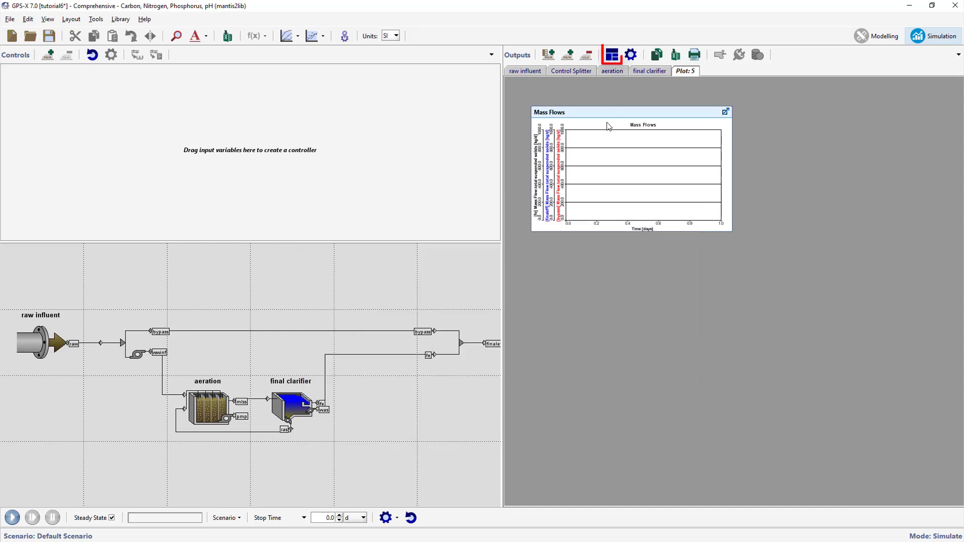
pyautogui.click(612, 54)
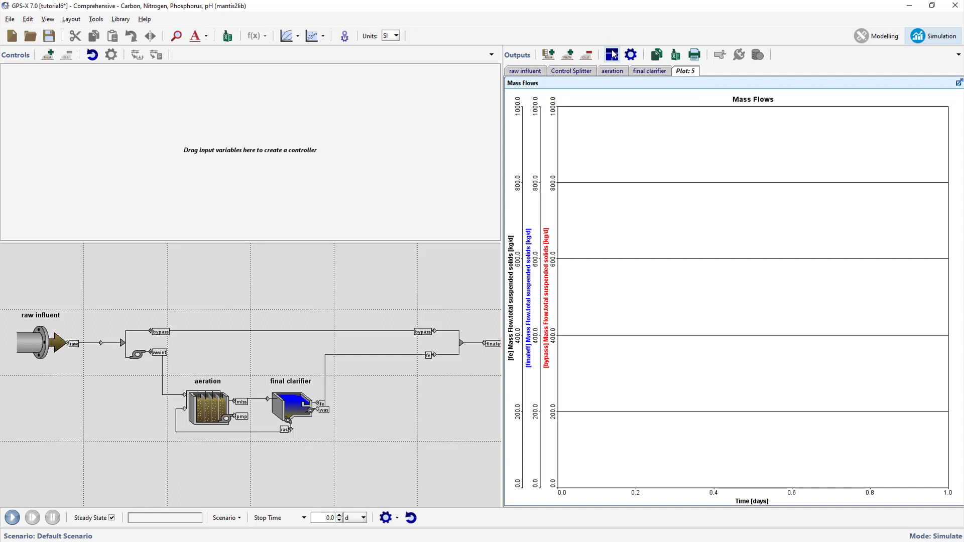
# Step: Create an input controller for the raw influent's flow from its flow data
pyautogui.rightClick(33, 342)
pyautogui.moveTo(74, 387)
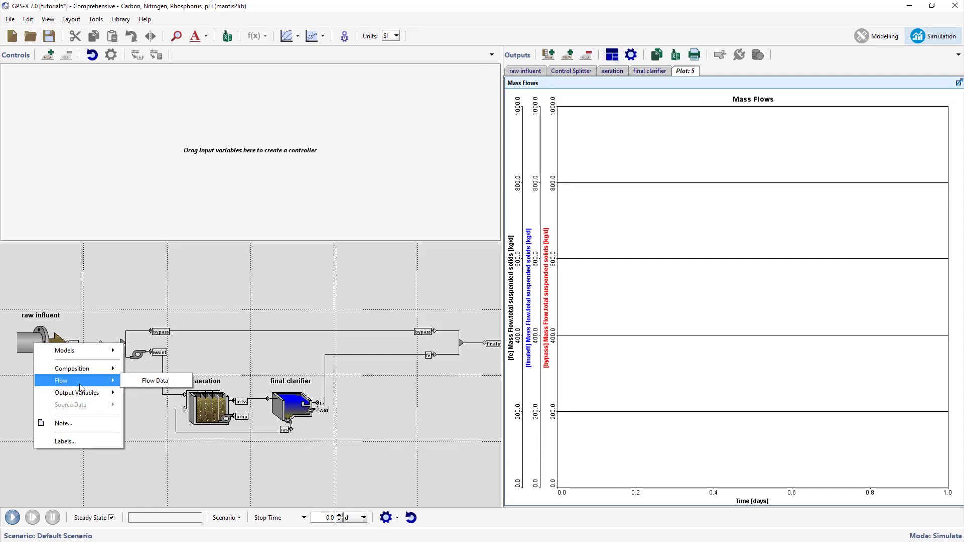
pyautogui.click(128, 385)
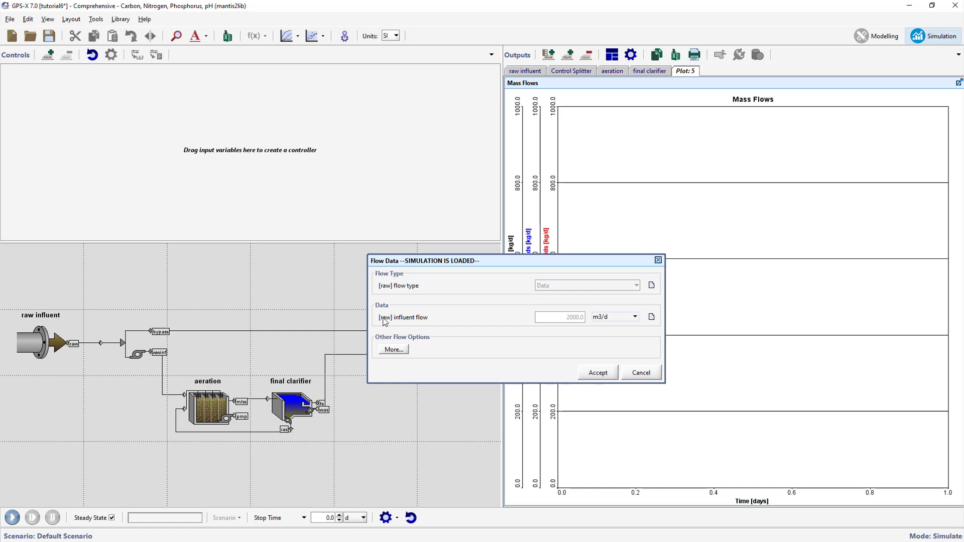
pyautogui.moveTo(75, 137); pyautogui.dragTo(63, 108)
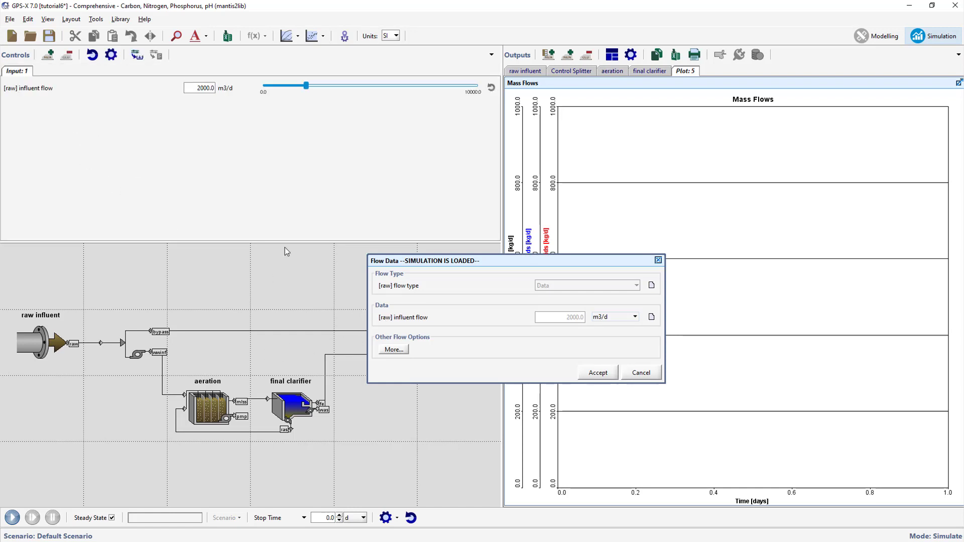
pyautogui.click(593, 375)
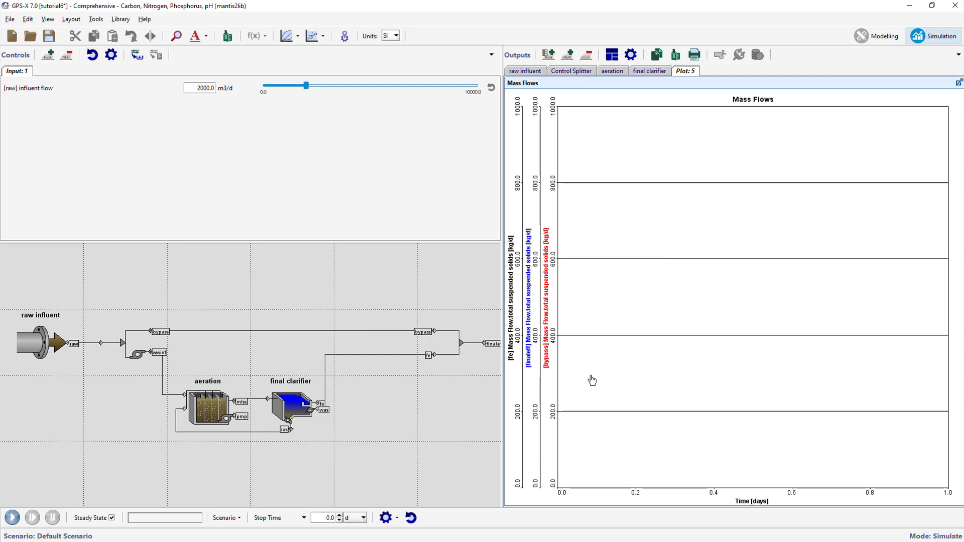
# Step: Run a steady-state simulation with a 20-day stop time, raising the raw influent flow to about 5650 m3/d during the run
pyautogui.doubleClick(328, 518)
pyautogui.write('20')
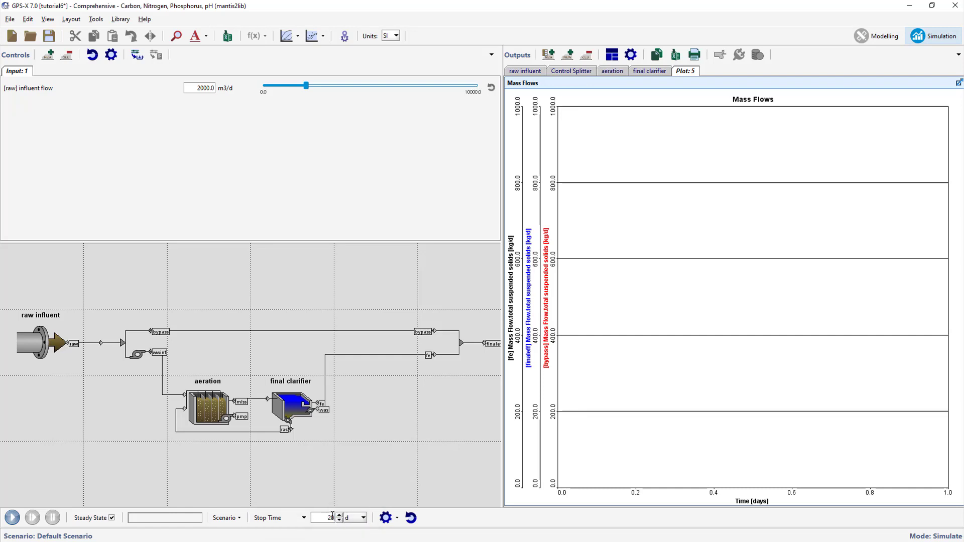
pyautogui.click(19, 518)
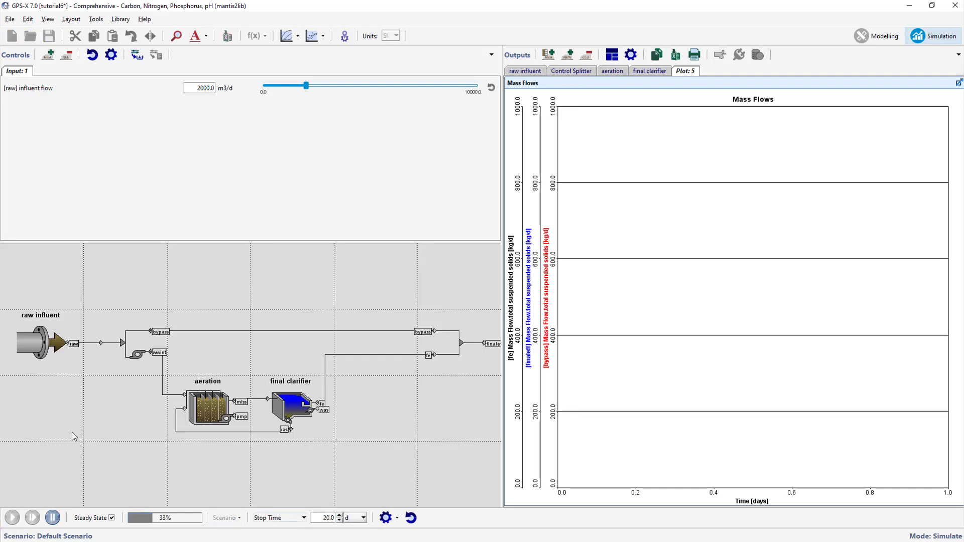
pyautogui.moveTo(306, 86); pyautogui.dragTo(387, 98)
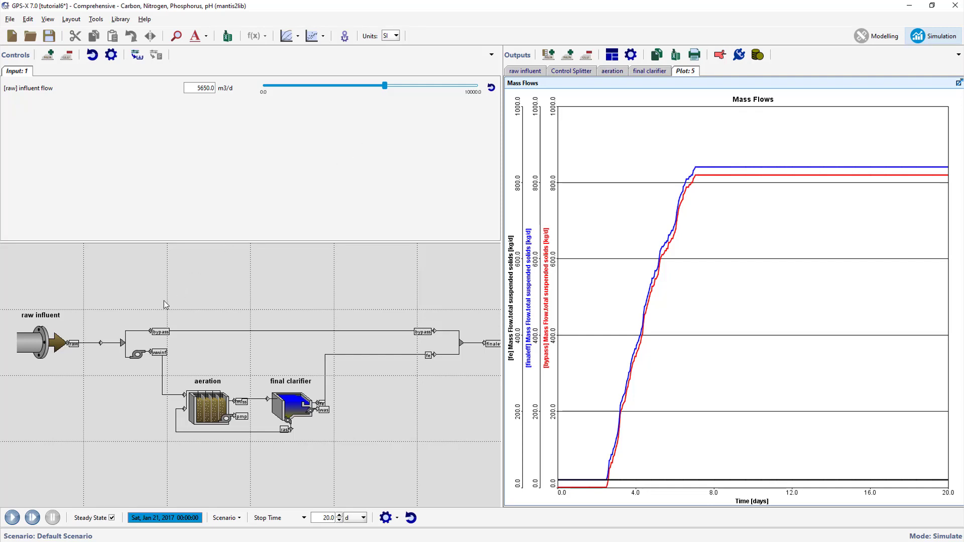
# Step: Create an input controller for the wwinf pumped flow of the control splitter, placed below the raw influent flow controller
pyautogui.rightClick(125, 344)
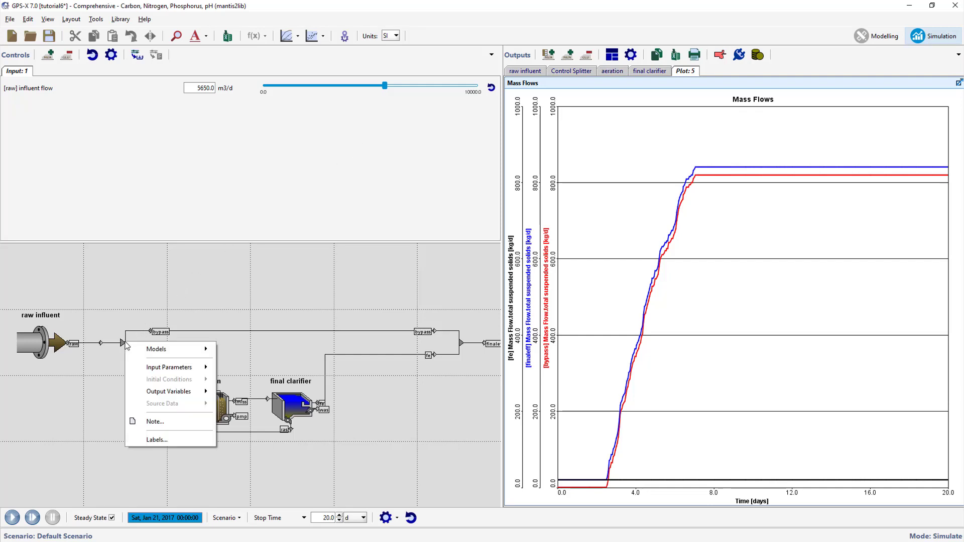
pyautogui.moveTo(153, 368)
pyautogui.click(228, 369)
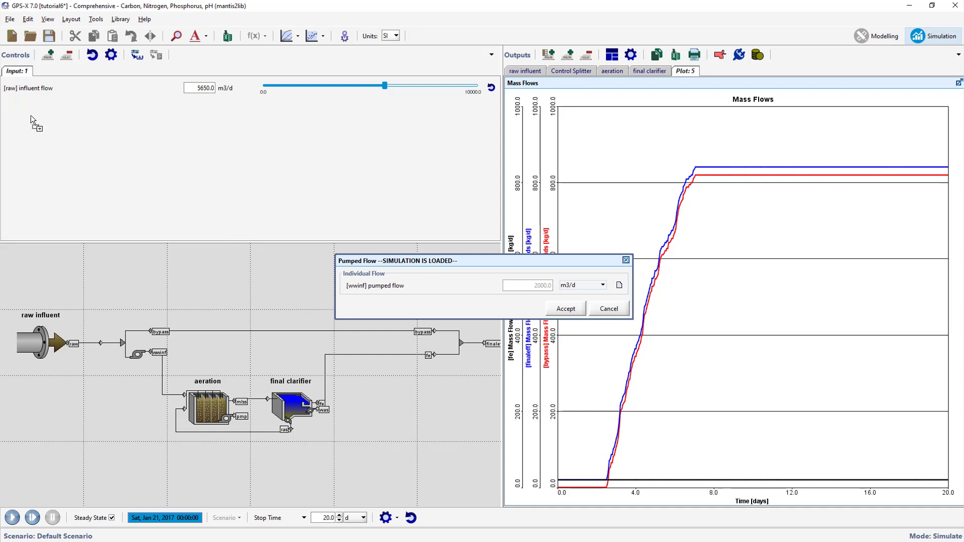
pyautogui.moveTo(20, 110); pyautogui.dragTo(20, 110)
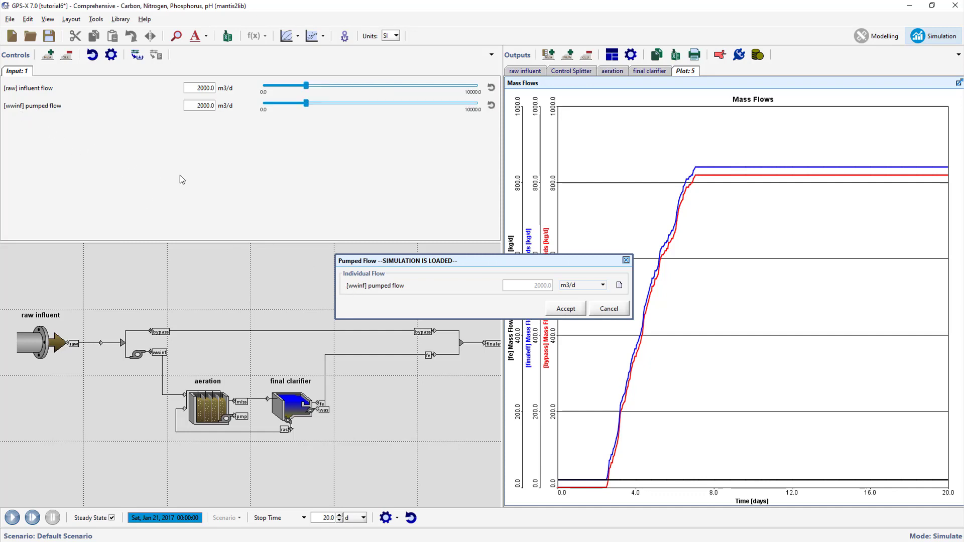
pyautogui.click(561, 312)
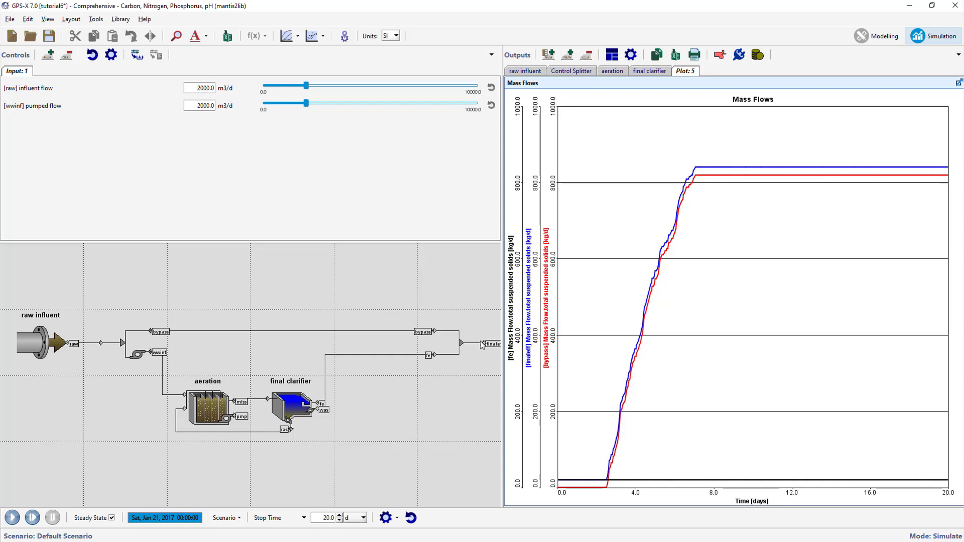
# Step: Run the simulation while varying both flows, ending at 6450 m3/d raw influent and 6210 m3/d wwinf pumped flow, and save the layout
pyautogui.click(12, 518)
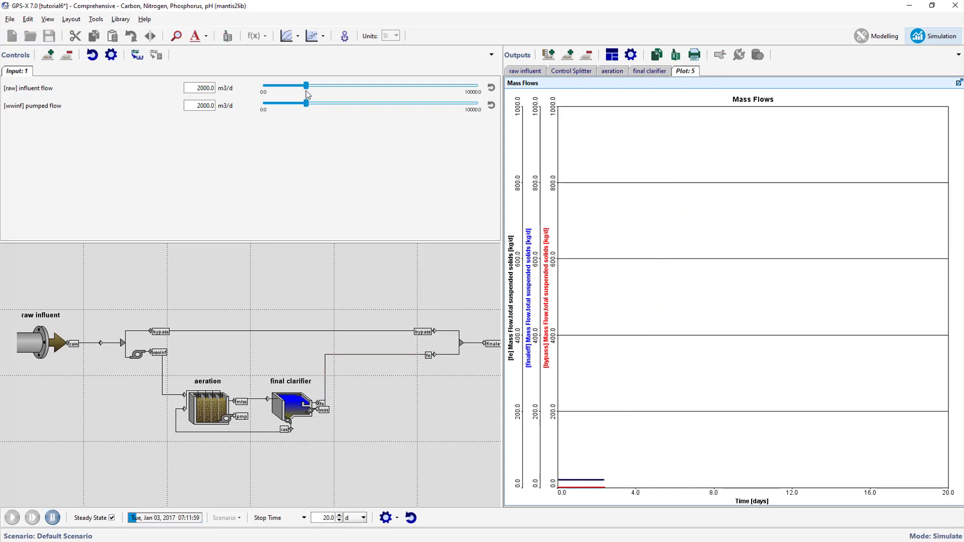
pyautogui.moveTo(306, 85)
pyautogui.mouseDown()
pyautogui.moveTo(342, 86)
pyautogui.moveTo(328, 105)
pyautogui.moveTo(345, 107)
pyautogui.moveTo(370, 104)
pyautogui.moveTo(345, 87)
pyautogui.moveTo(402, 86)
pyautogui.moveTo(376, 105)
pyautogui.moveTo(398, 104)
pyautogui.mouseUp()
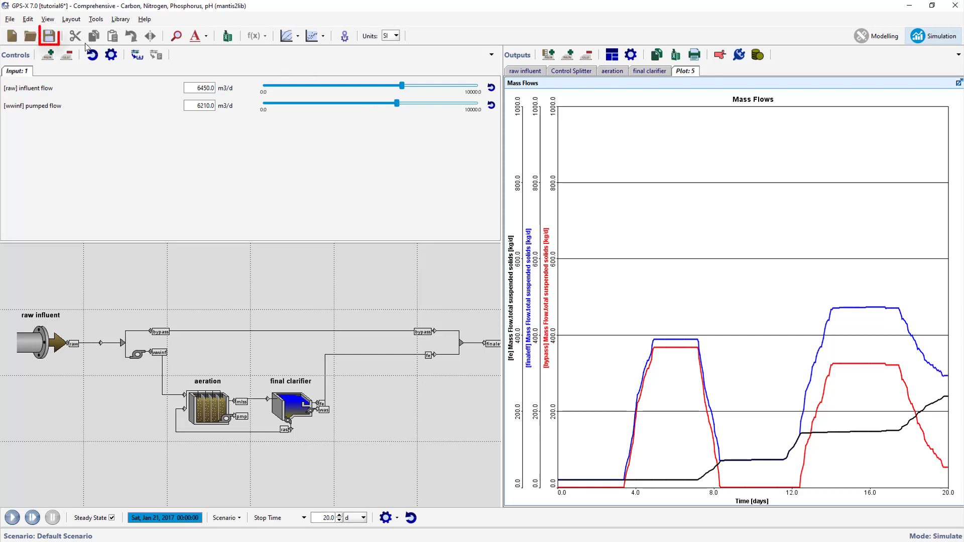
pyautogui.click(49, 38)
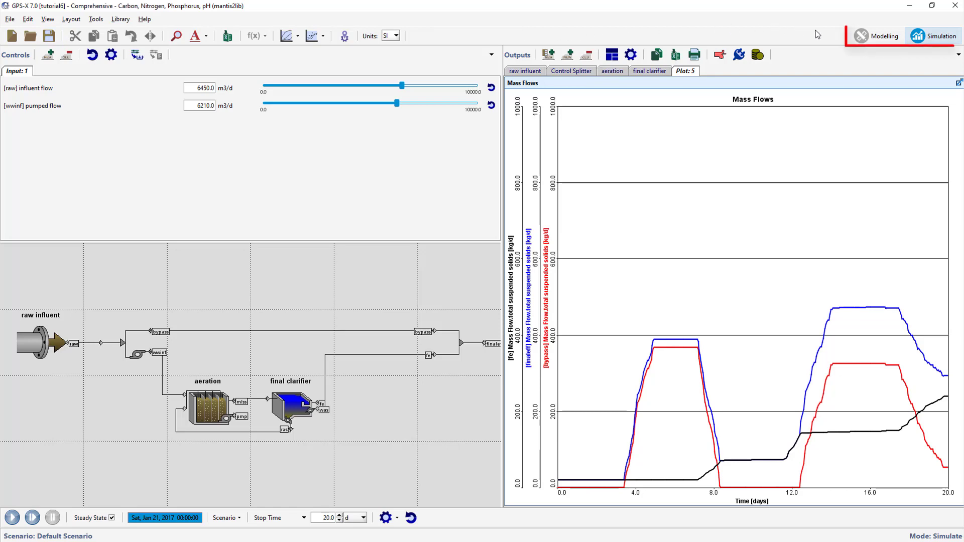
# Step: Return to modelling mode and create a new solids retention time variable with the name "tank"
pyautogui.click(862, 37)
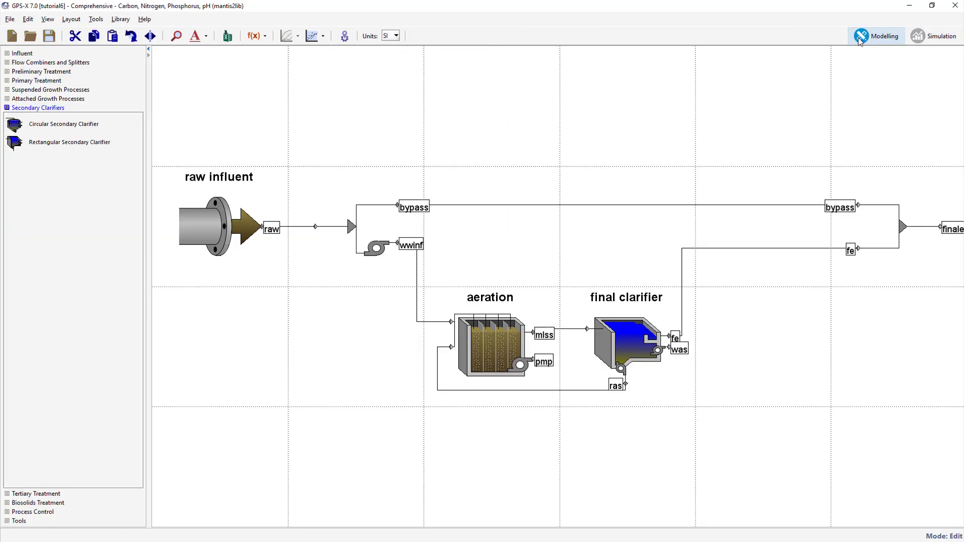
pyautogui.click(267, 37)
pyautogui.click(269, 113)
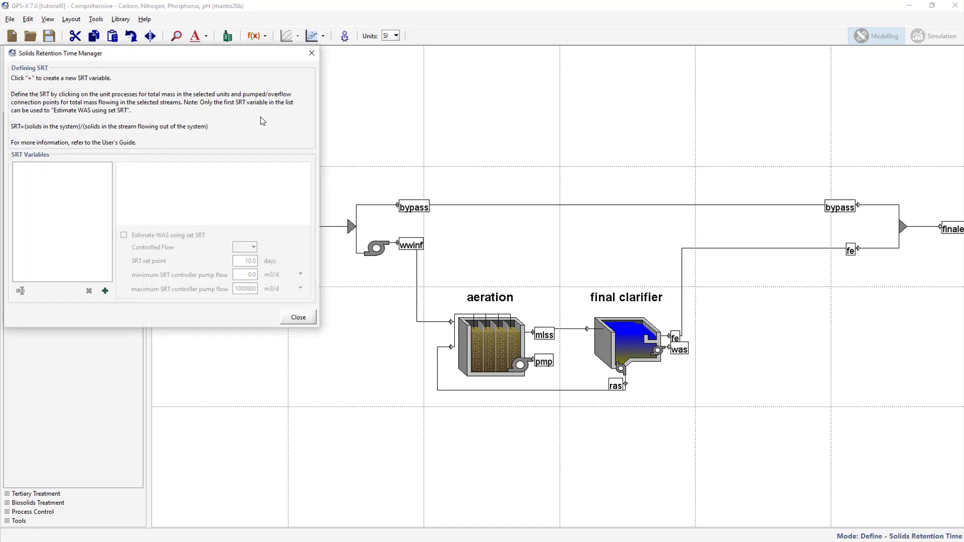
pyautogui.click(105, 291)
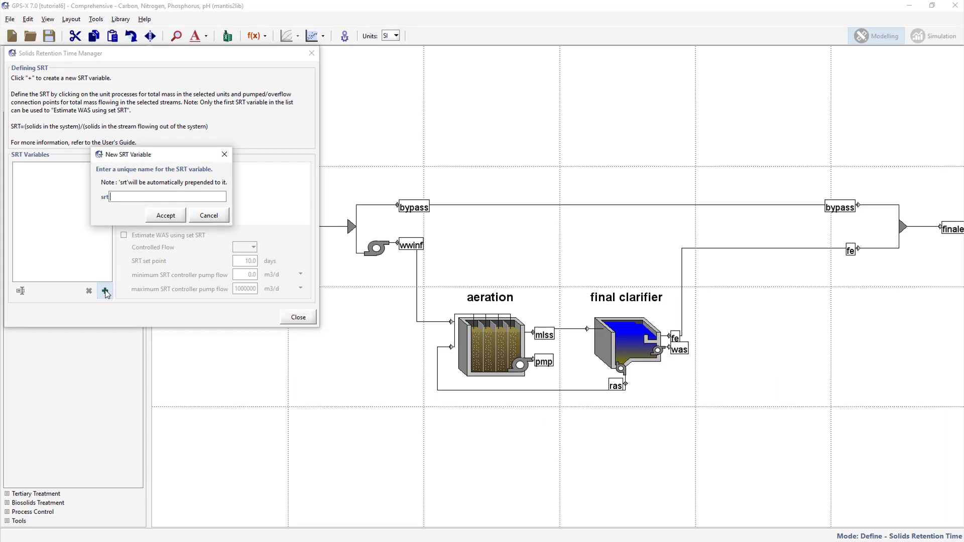
pyautogui.write('tank')
pyautogui.click(164, 217)
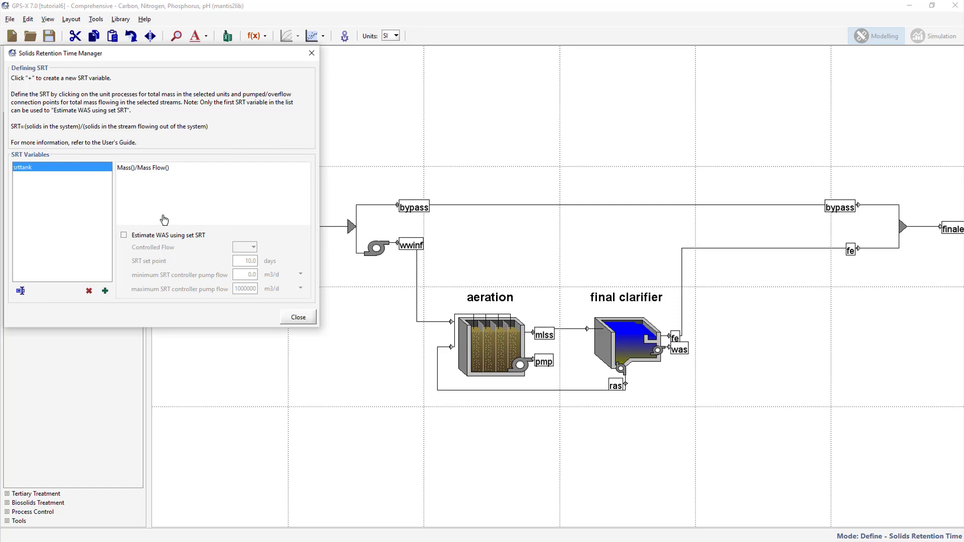
# Step: Define the SRT as the mass in all four aeration reactors over the was and fe mass flows, excluding the final clarifier, and save the layout
pyautogui.moveTo(175, 54); pyautogui.dragTo(205, 250)
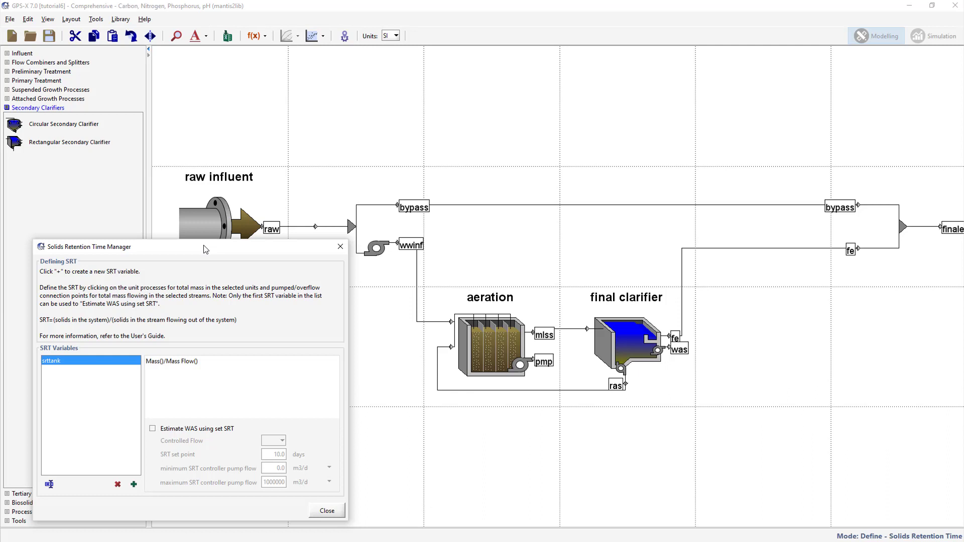
pyautogui.click(491, 348)
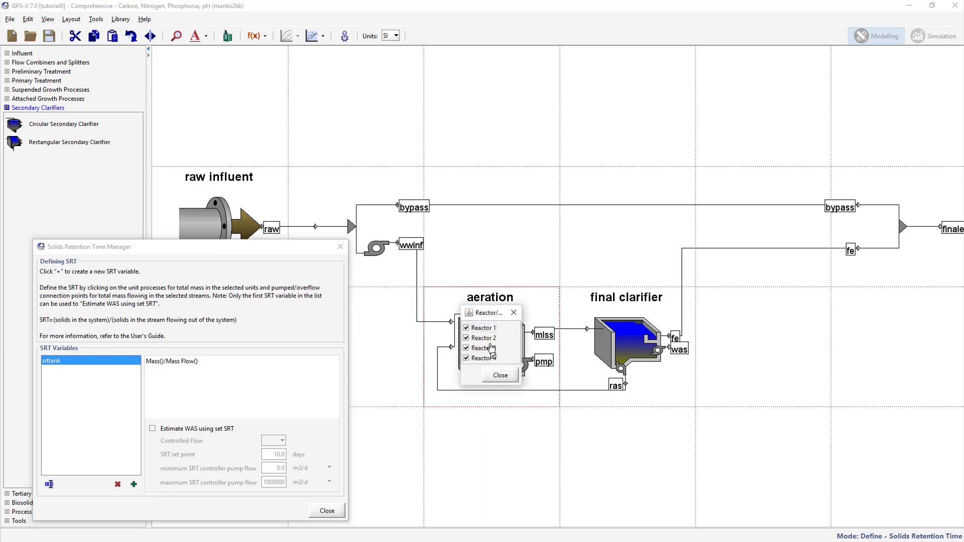
pyautogui.click(500, 376)
pyautogui.click(631, 350)
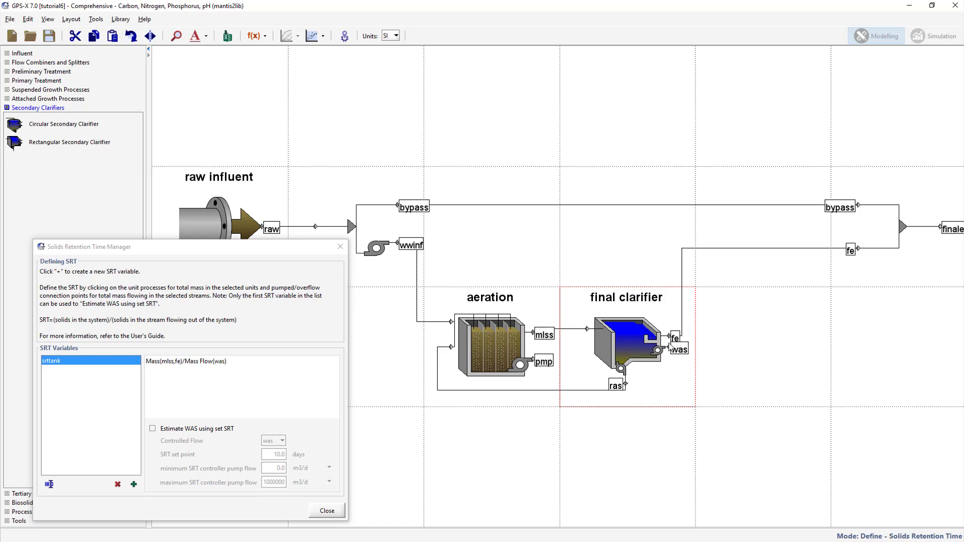
pyautogui.click(676, 348)
pyautogui.click(682, 312)
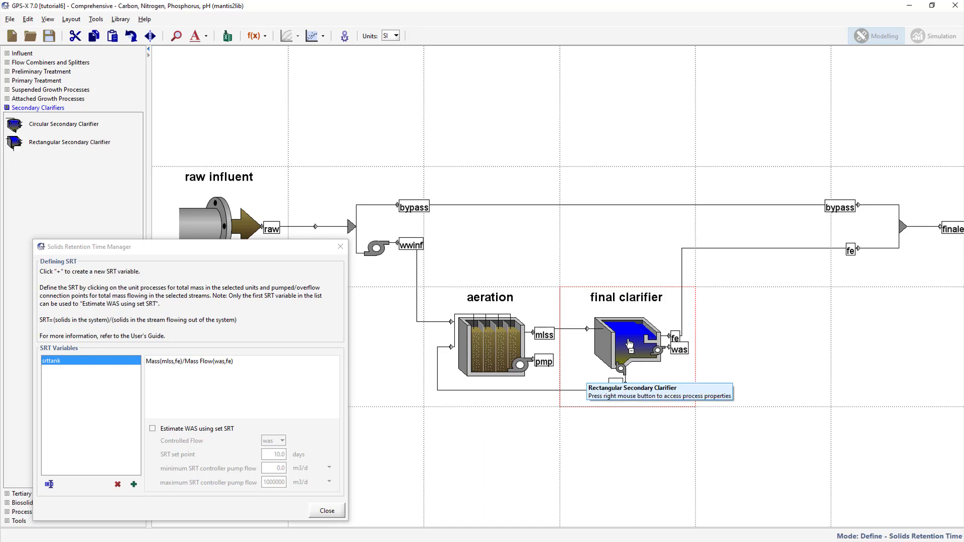
pyautogui.click(630, 344)
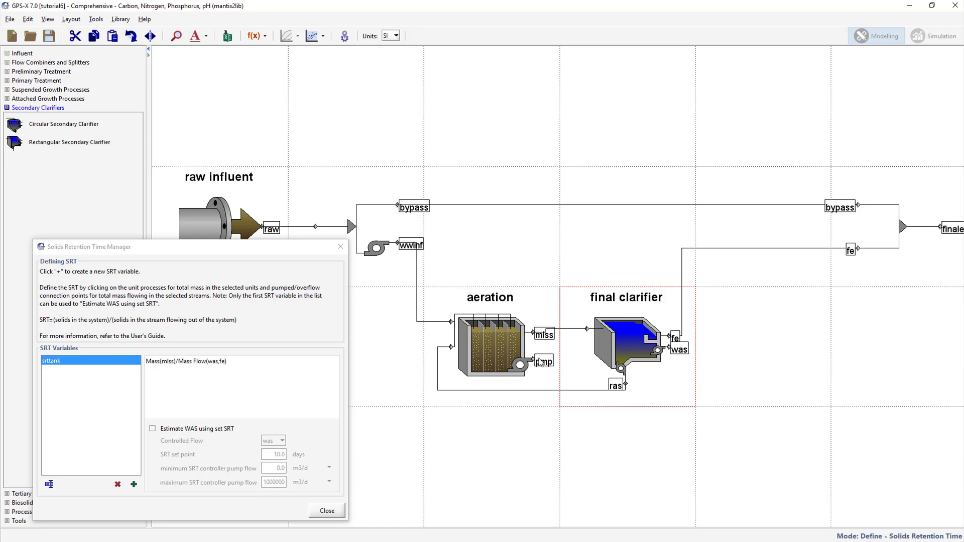
pyautogui.click(330, 514)
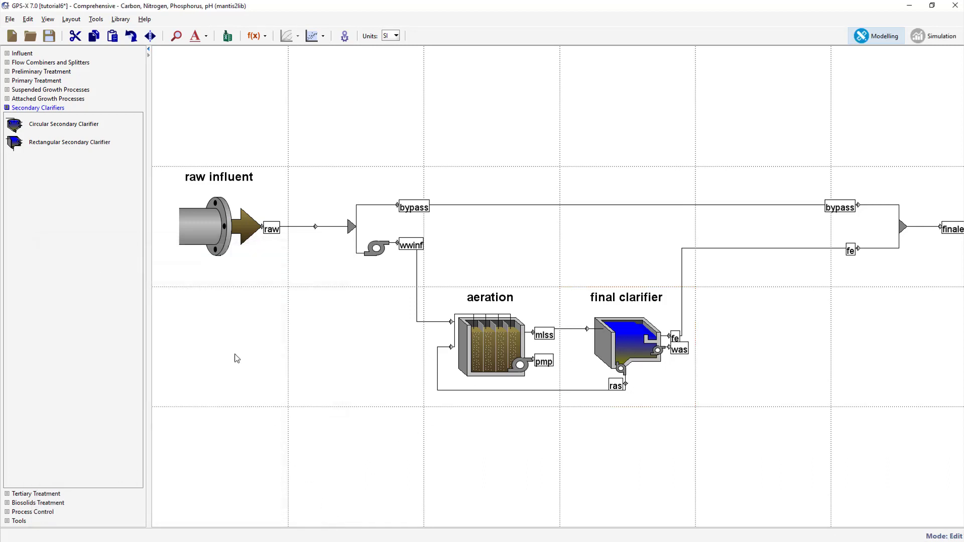
pyautogui.click(49, 36)
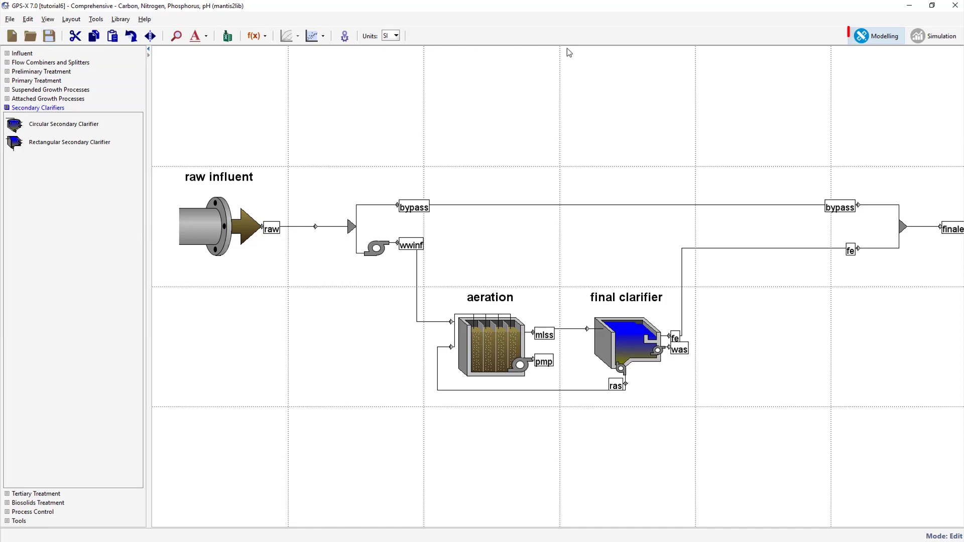
# Step: Switch to simulation mode and place the srttank variable in an output graph on a new output page
pyautogui.click(921, 43)
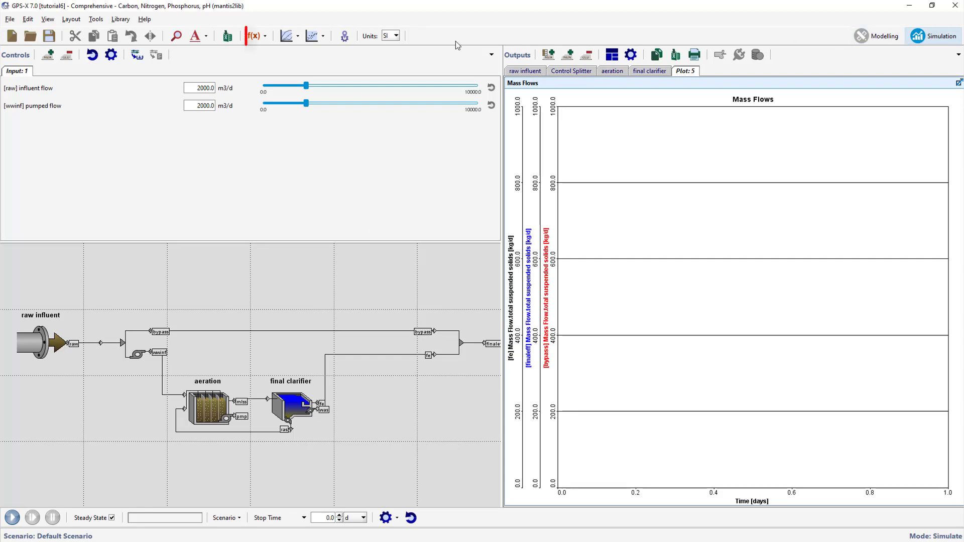
pyautogui.click(266, 38)
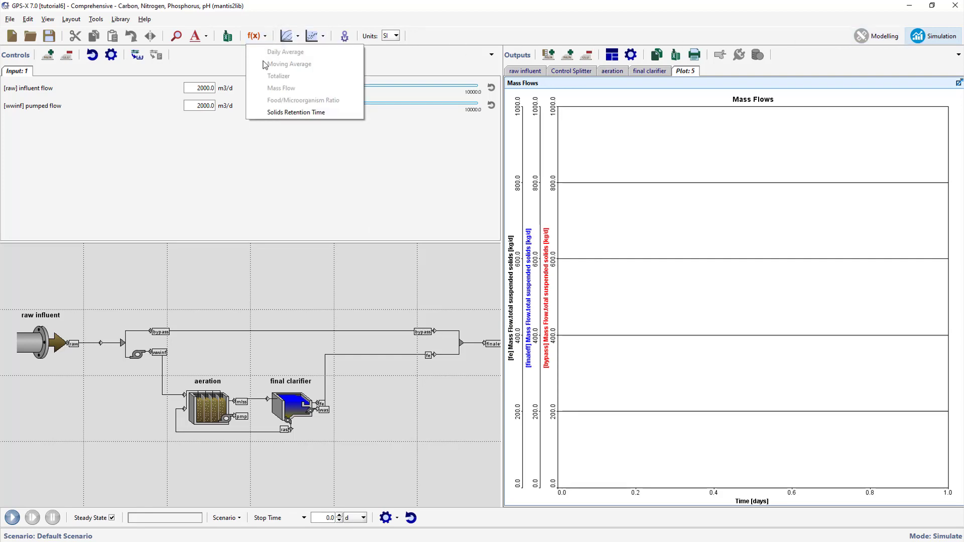
pyautogui.click(265, 114)
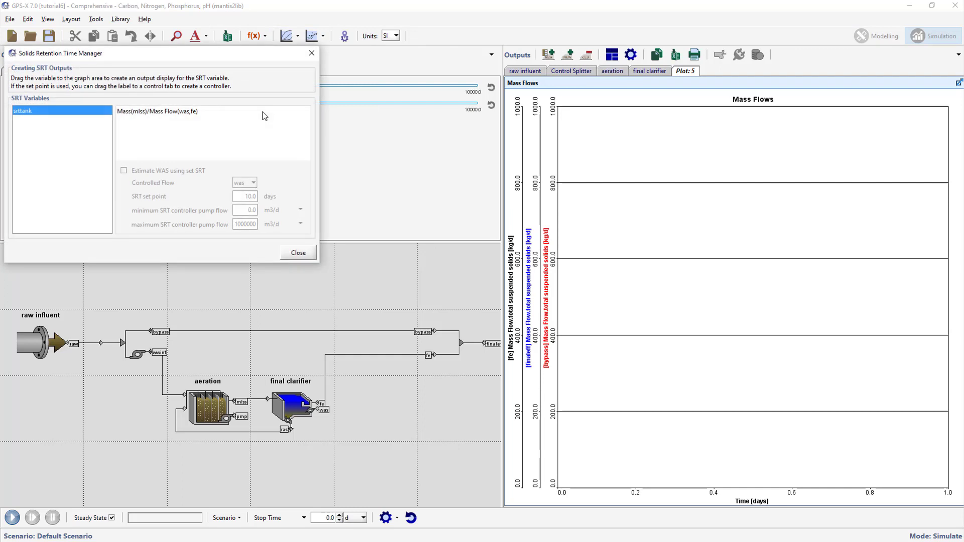
pyautogui.moveTo(78, 112); pyautogui.dragTo(713, 68)
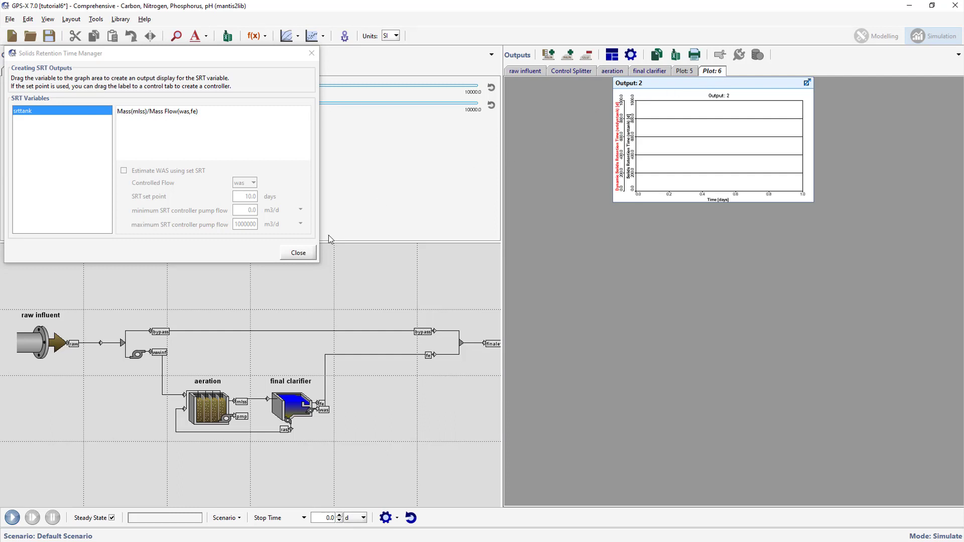
pyautogui.click(299, 253)
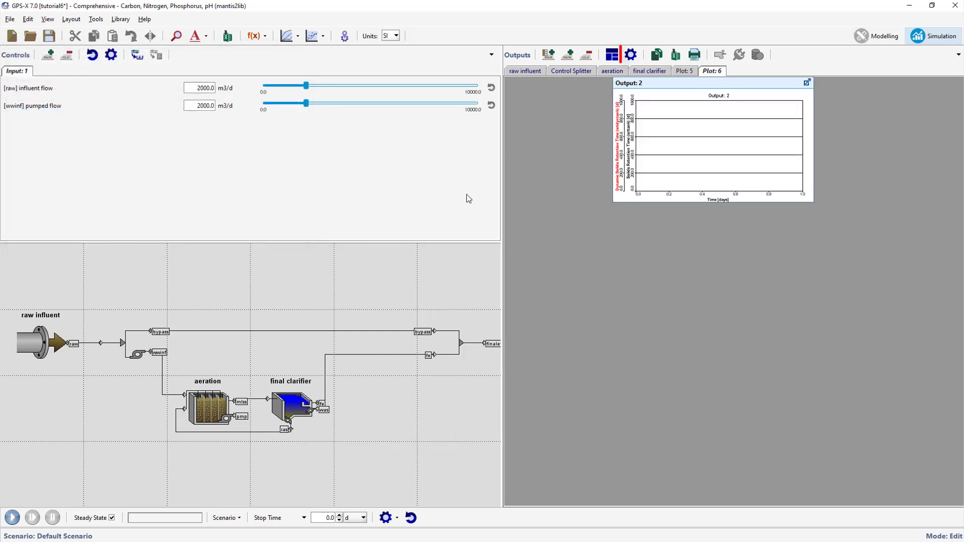
# Step: Title the new graph "SRT", set the maximum of both its axes to 30, and auto-arrange it to fill the page
pyautogui.click(631, 54)
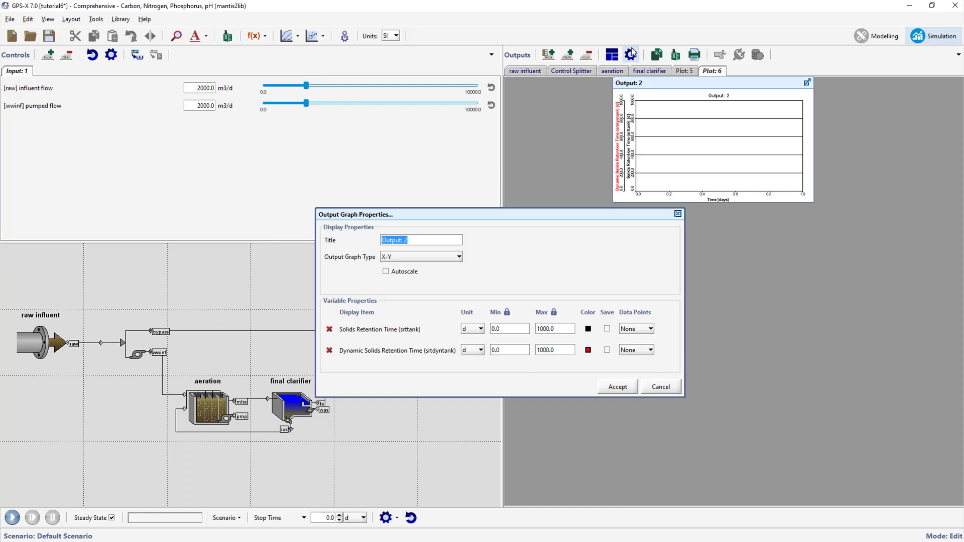
pyautogui.write('SRT')
pyautogui.doubleClick(561, 328)
pyautogui.write('30')
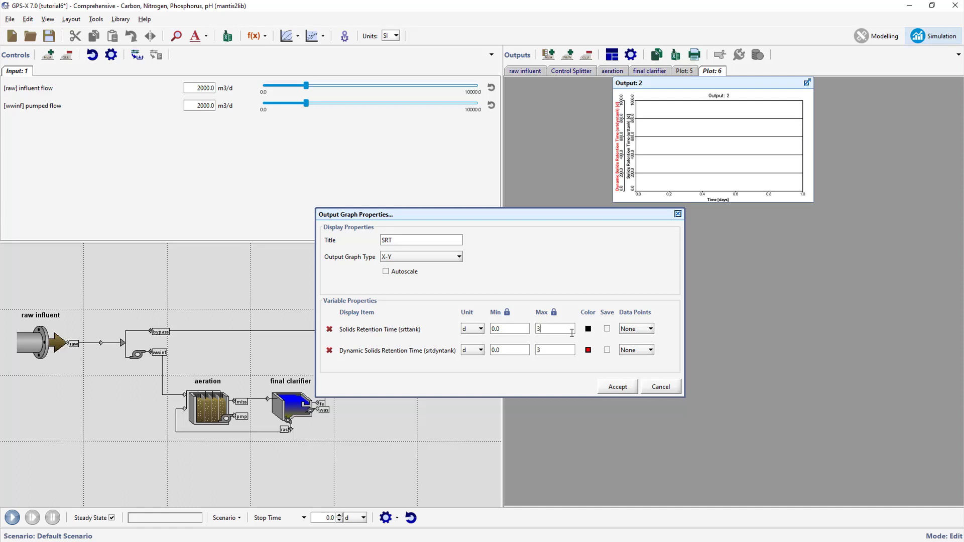
pyautogui.click(613, 388)
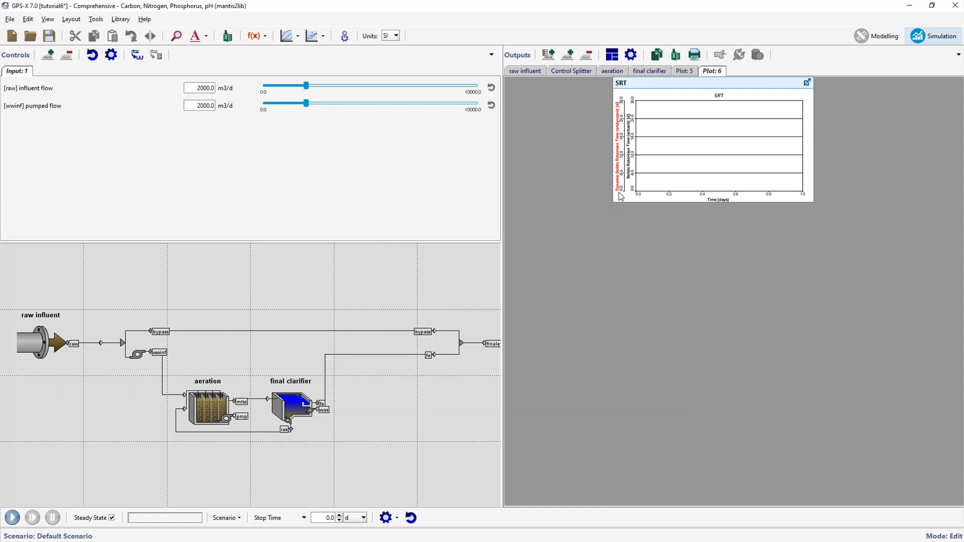
pyautogui.click(612, 55)
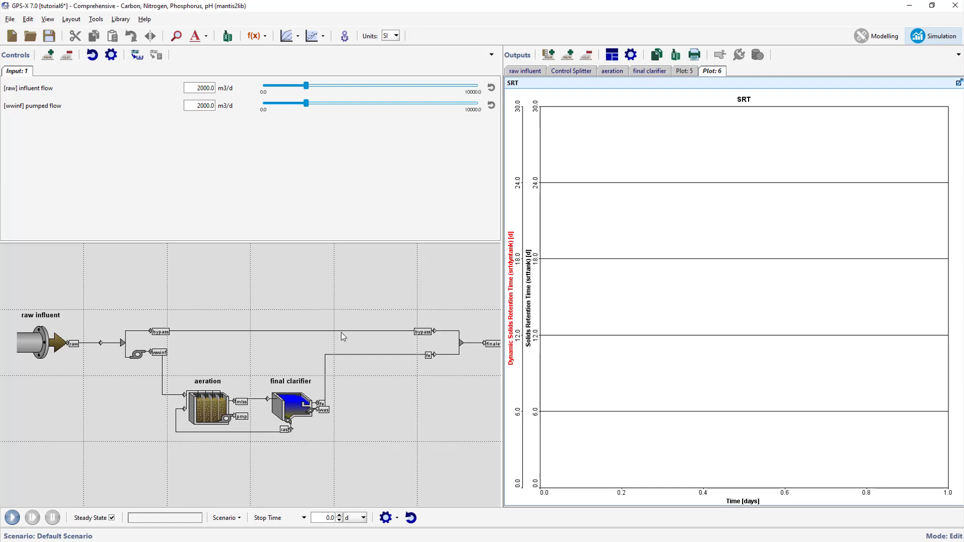
# Step: Create an input controller for the was pumped flow from the final clarifier's operational parameters
pyautogui.rightClick(293, 406)
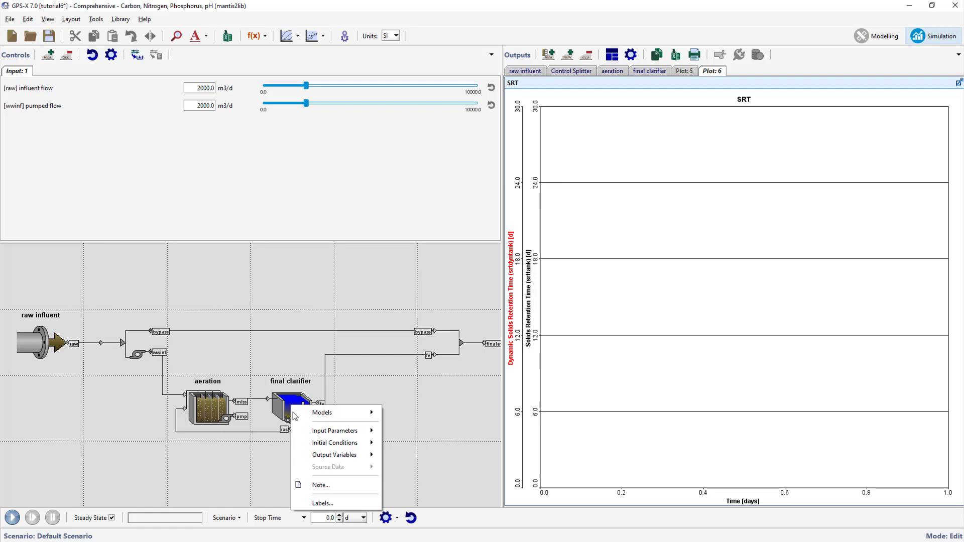
pyautogui.moveTo(345, 433)
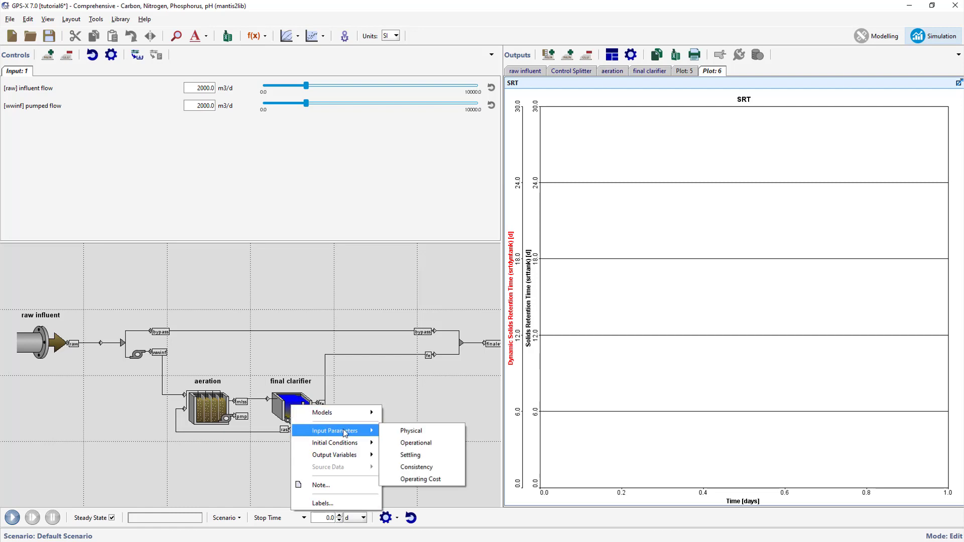
pyautogui.click(406, 444)
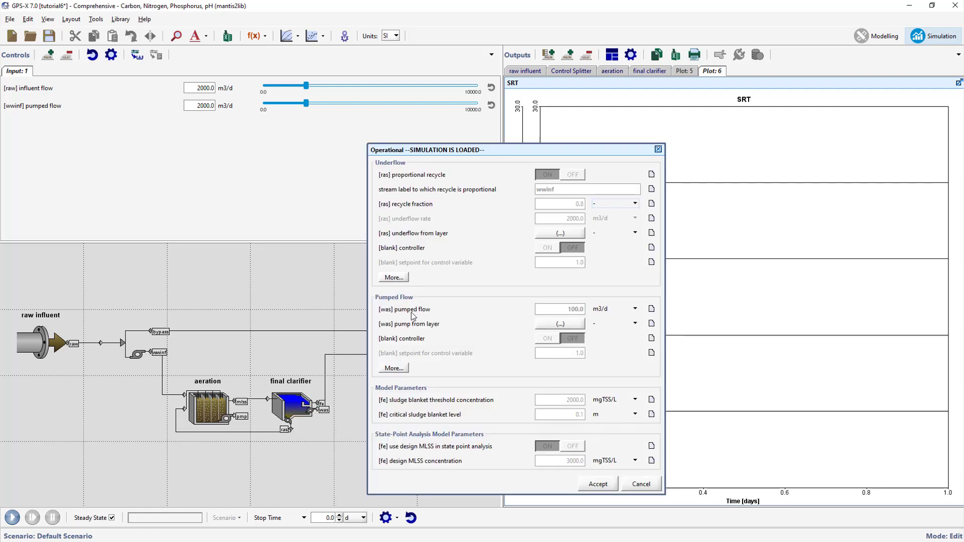
pyautogui.moveTo(413, 310); pyautogui.dragTo(171, 216)
pyautogui.moveTo(32, 137); pyautogui.dragTo(28, 131)
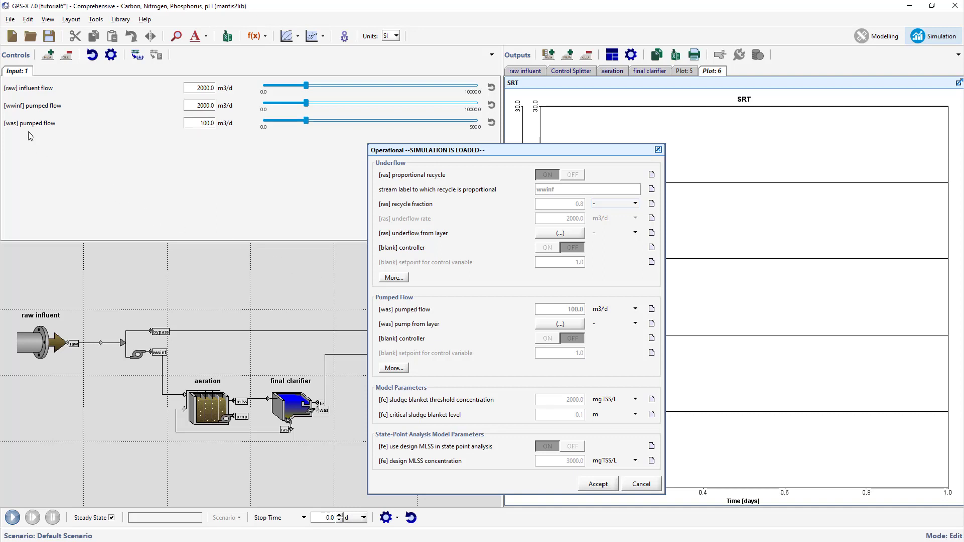
pyautogui.click(598, 484)
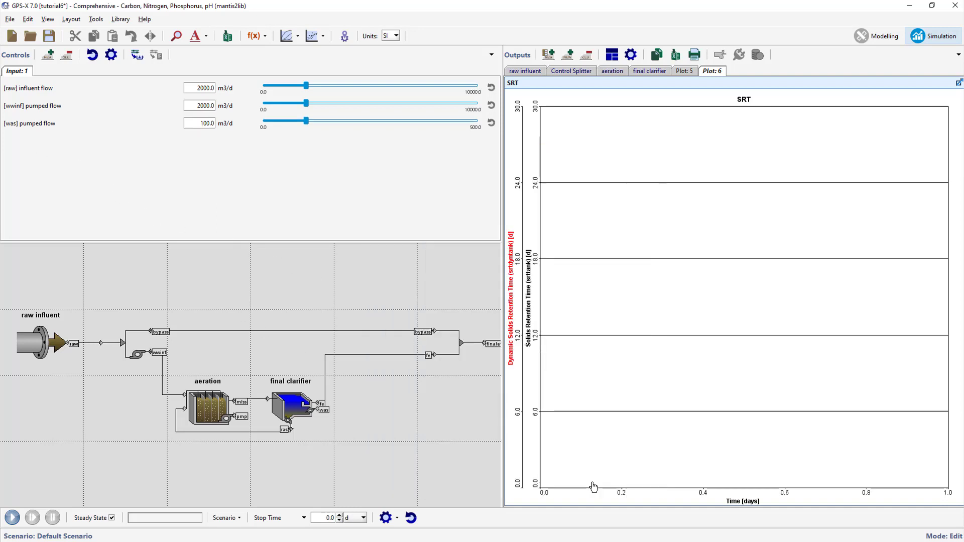
# Step: Run a steady-state simulation with a 20-day stop time, raising the was pumped flow to about 488.5 m3/d during the run
pyautogui.doubleClick(329, 518)
pyautogui.write('20')
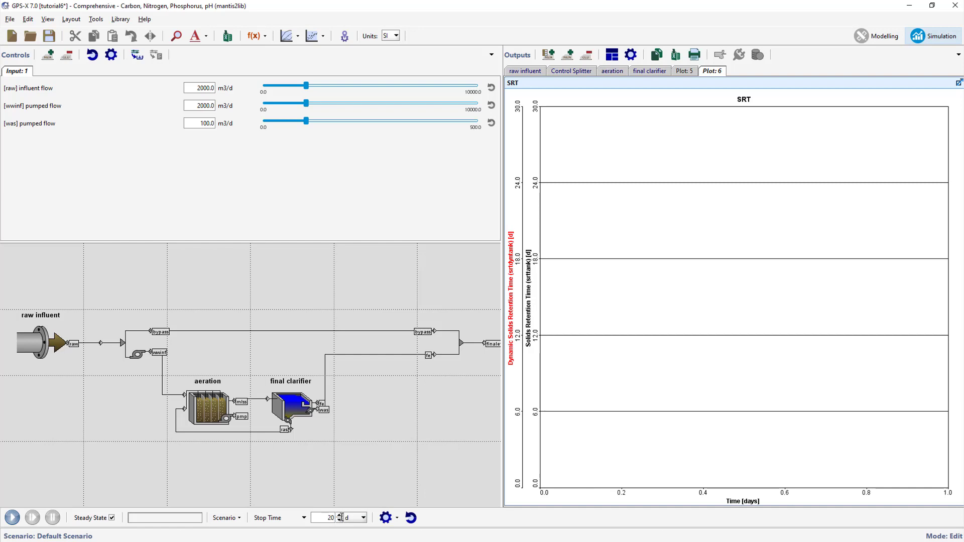
pyautogui.click(12, 517)
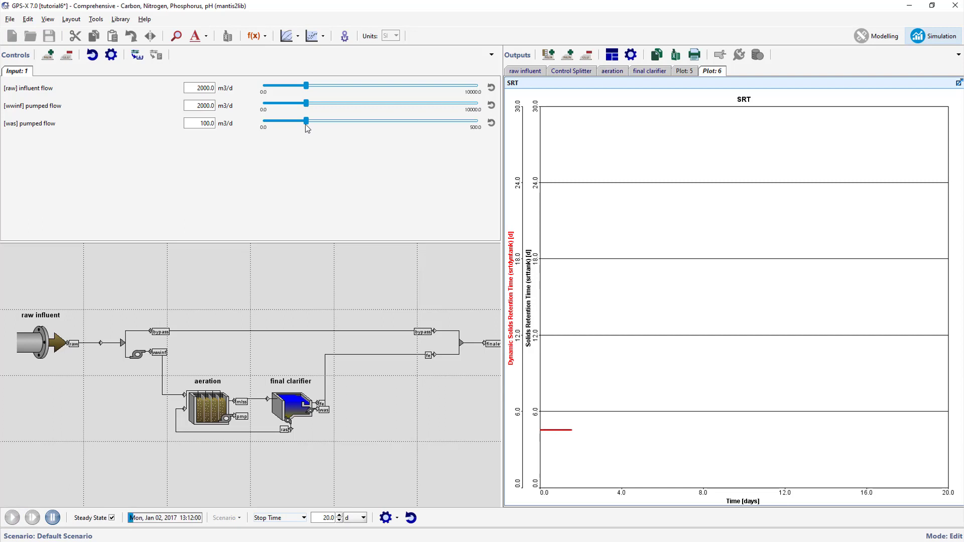
pyautogui.moveTo(307, 126); pyautogui.dragTo(473, 137)
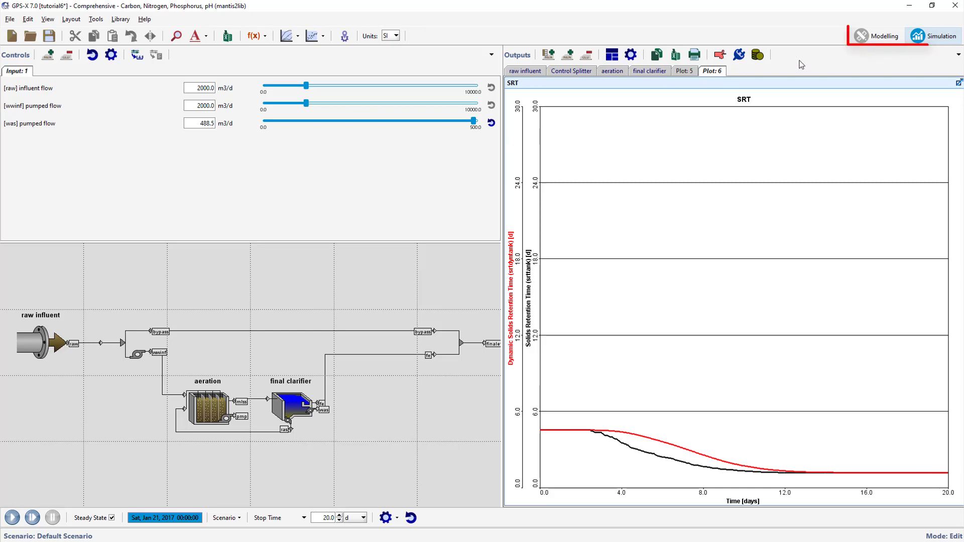
# Step: In modelling mode, define a daily average of the finaleff stream's total suspended solids mass flow and save the layout
pyautogui.click(872, 37)
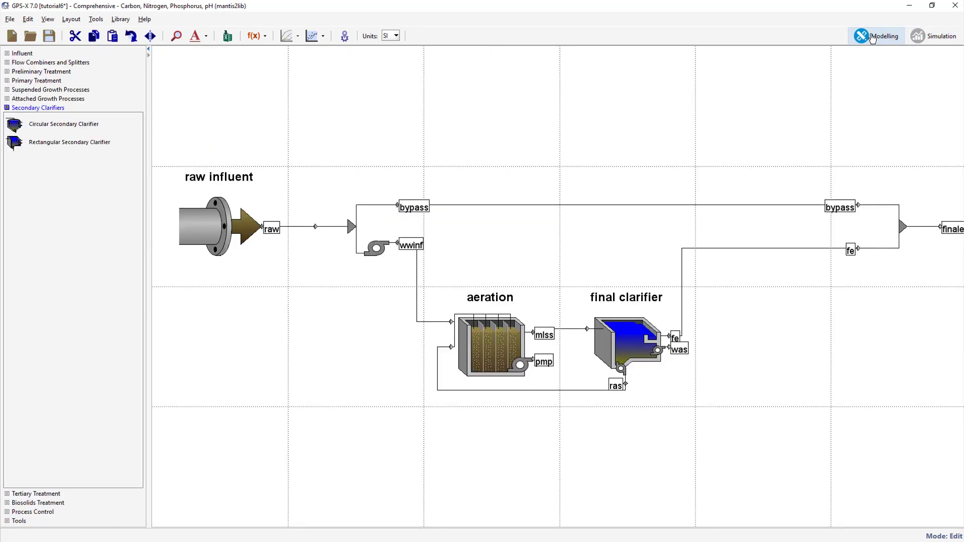
pyautogui.click(266, 37)
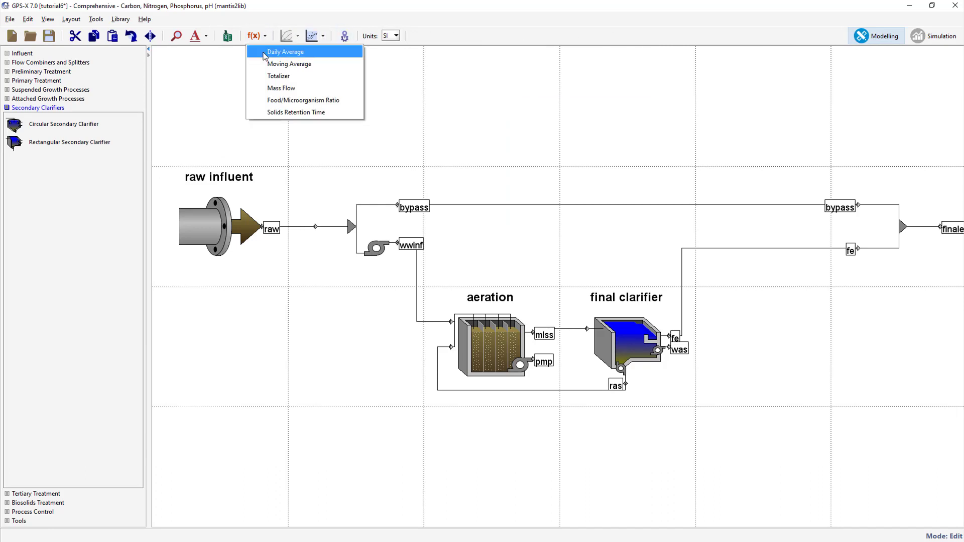
pyautogui.click(265, 53)
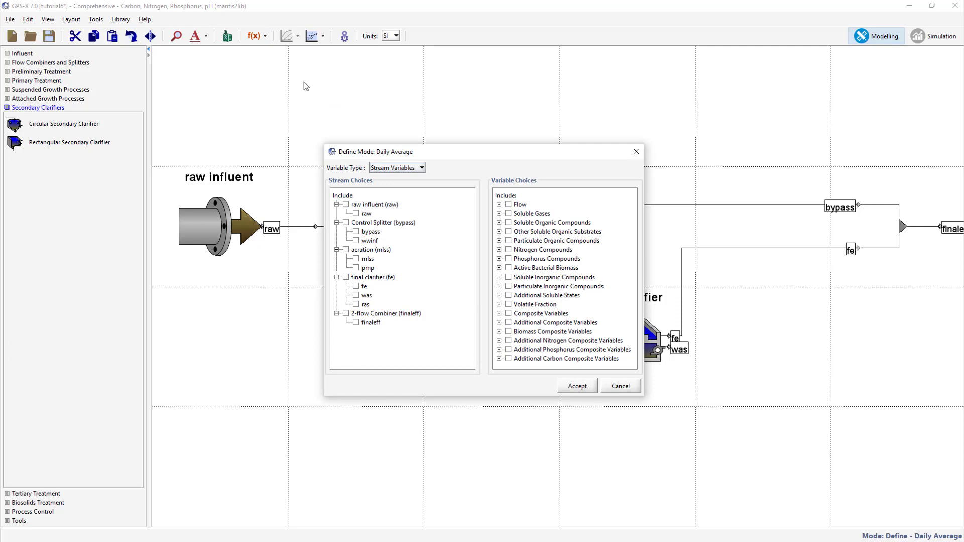
pyautogui.click(413, 169)
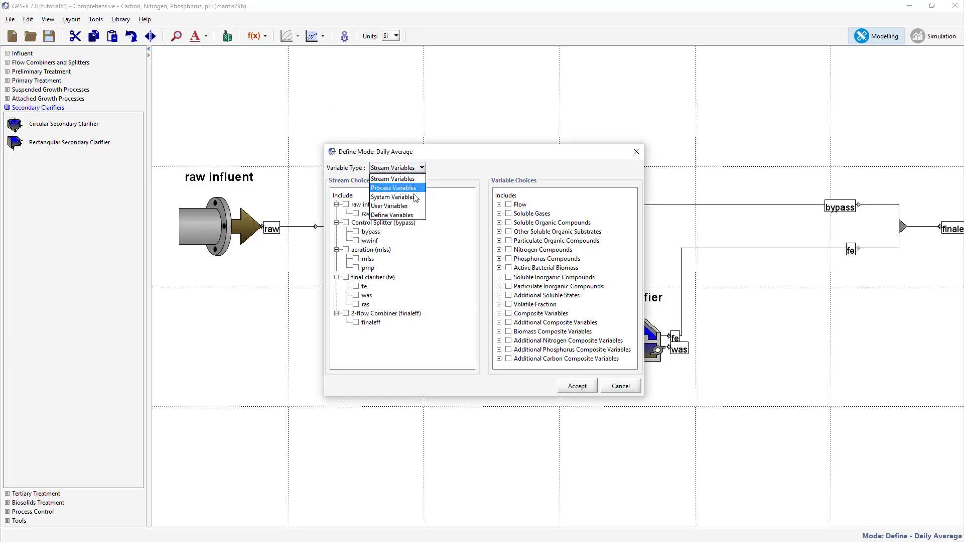
pyautogui.click(412, 215)
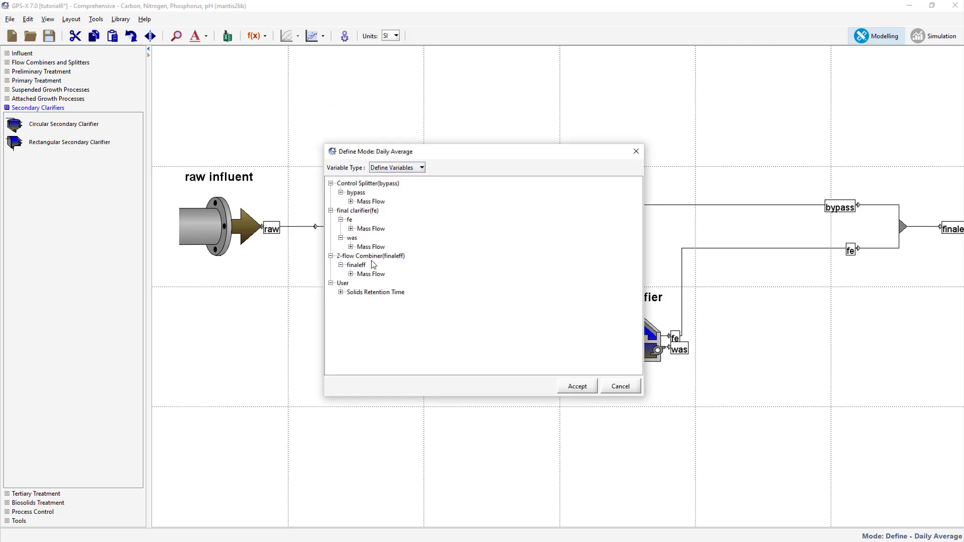
pyautogui.click(351, 274)
pyautogui.click(371, 284)
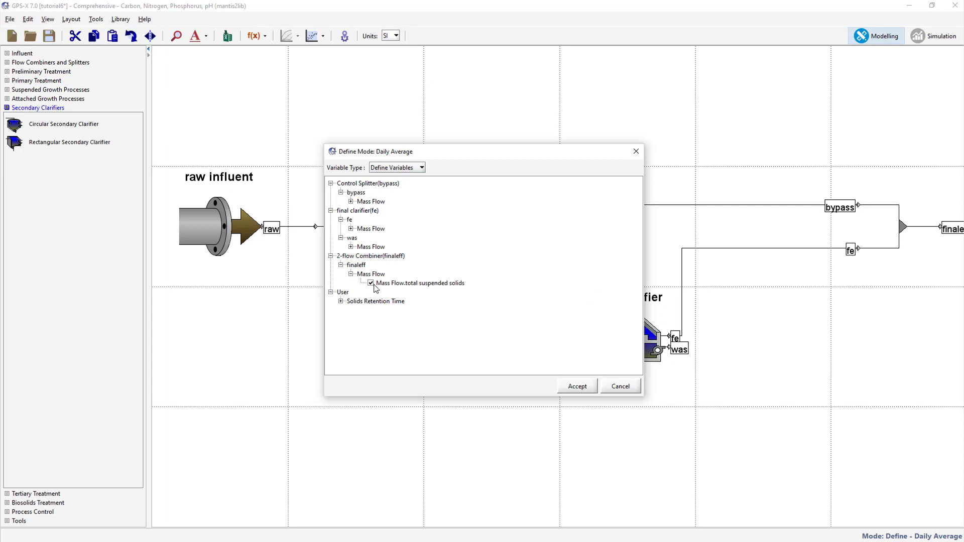
pyautogui.click(574, 388)
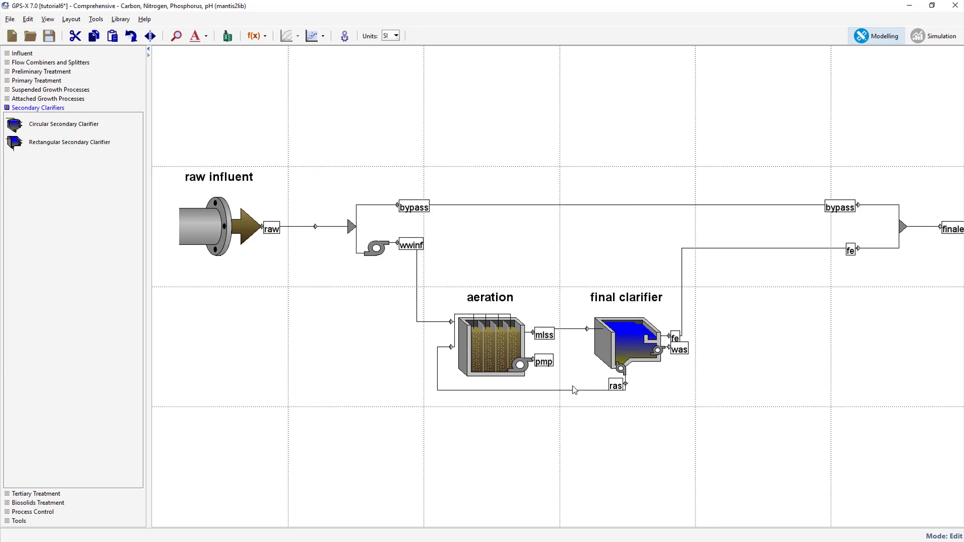
pyautogui.click(50, 35)
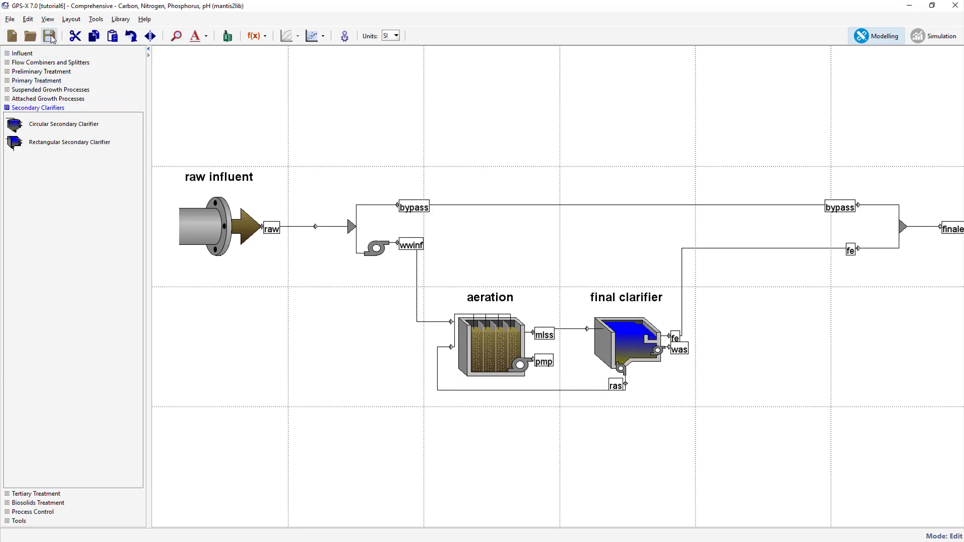
# Step: Define a moving average of the finaleff stream's total suspended solids mass flow
pyautogui.click(265, 37)
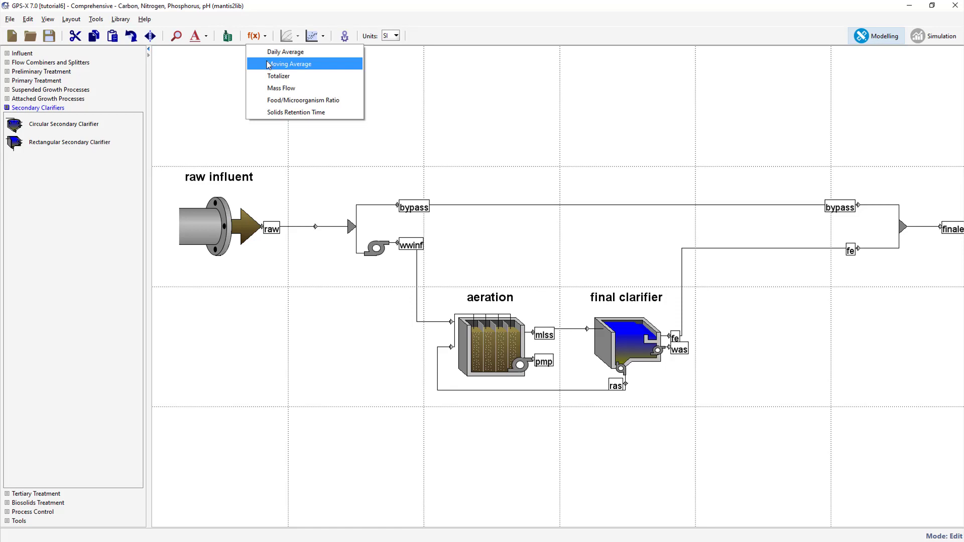
pyautogui.click(268, 63)
pyautogui.click(415, 168)
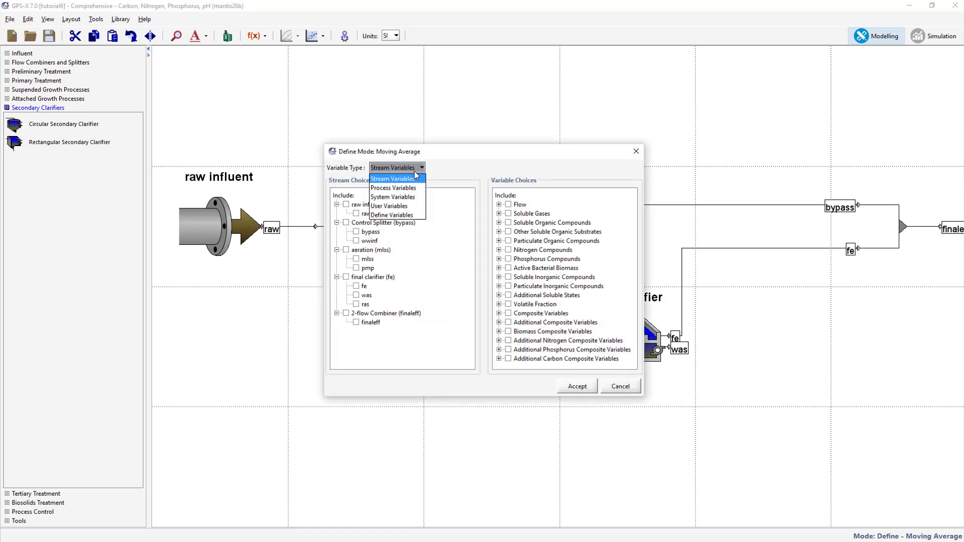
pyautogui.click(414, 215)
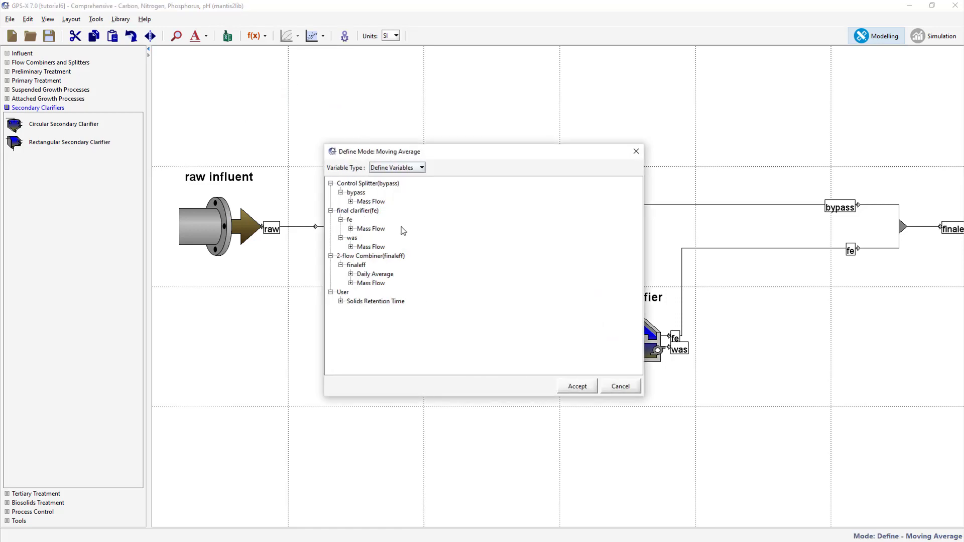
pyautogui.click(372, 292)
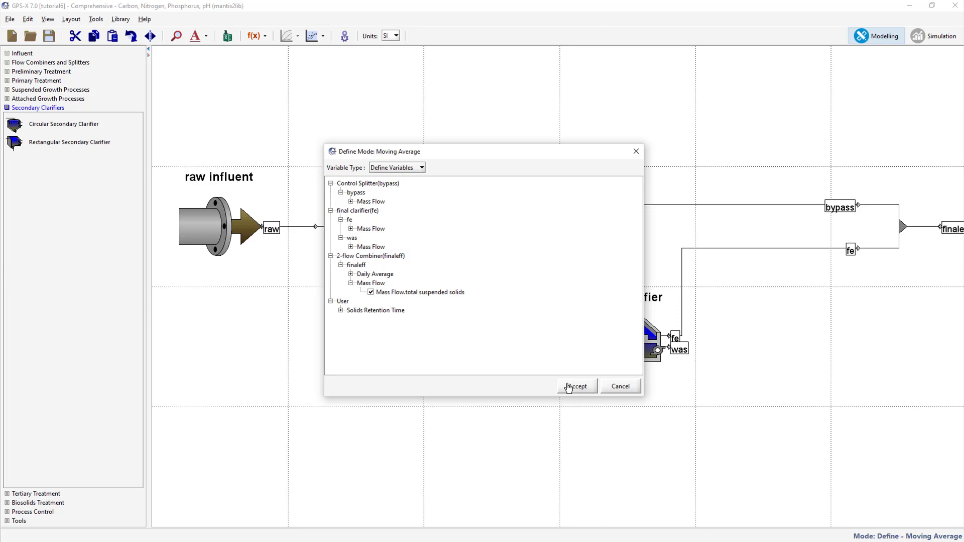
pyautogui.click(570, 388)
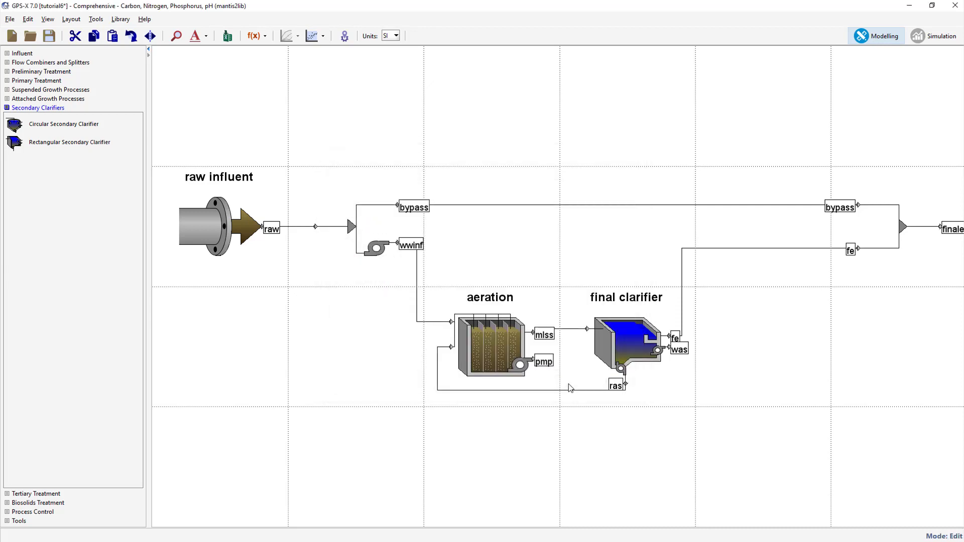
# Step: Switch to simulation mode and place the finaleff daily average solids mass flow in a graph on a new output page
pyautogui.click(927, 40)
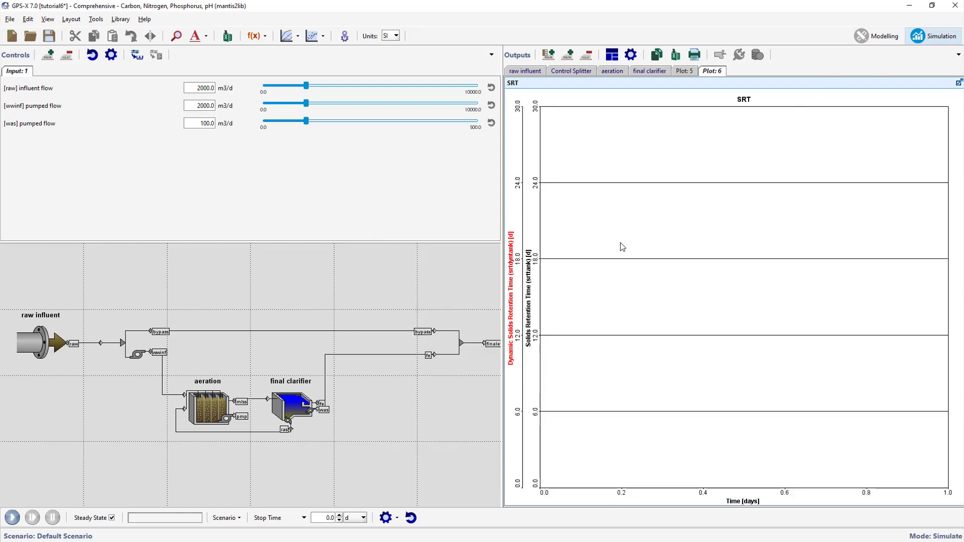
pyautogui.rightClick(494, 343)
pyautogui.moveTo(512, 391)
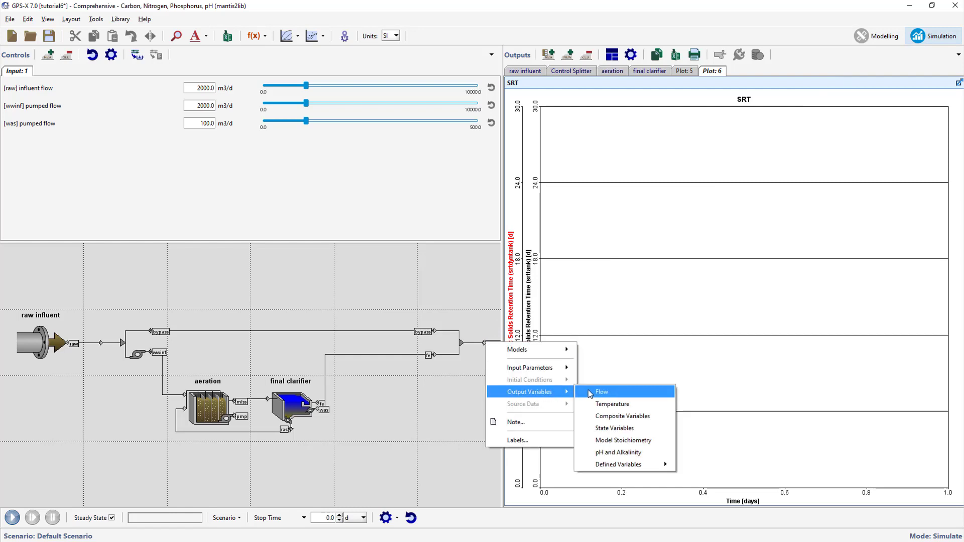
pyautogui.moveTo(610, 464)
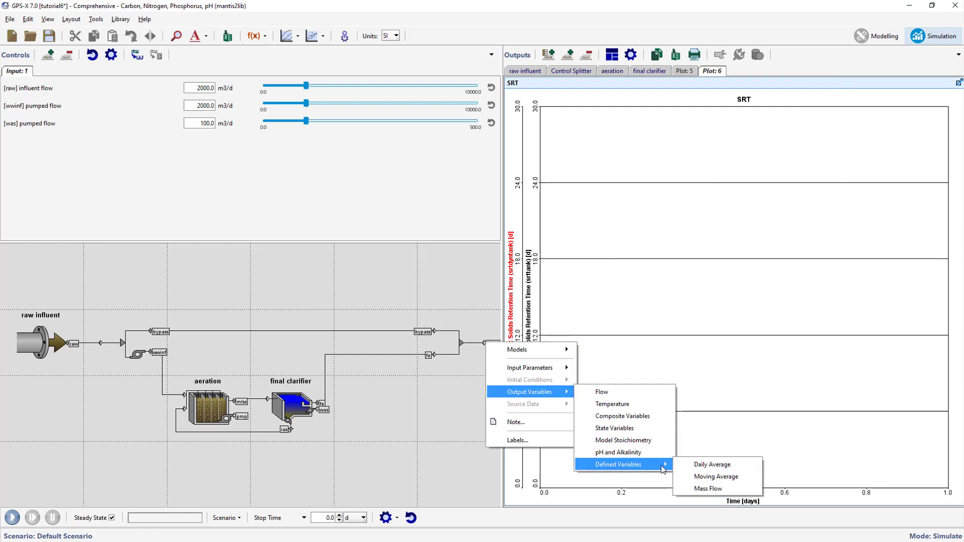
pyautogui.click(691, 465)
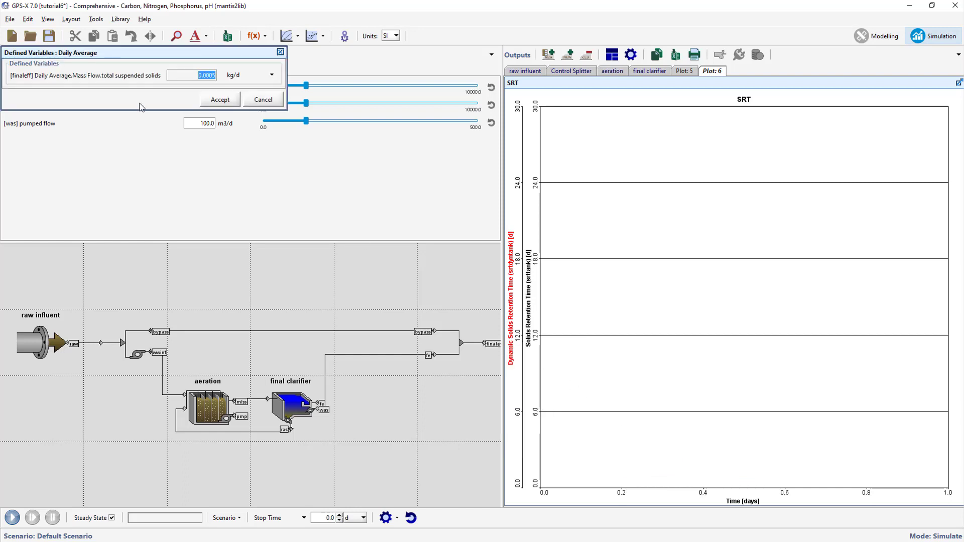
pyautogui.moveTo(97, 80); pyautogui.dragTo(736, 69)
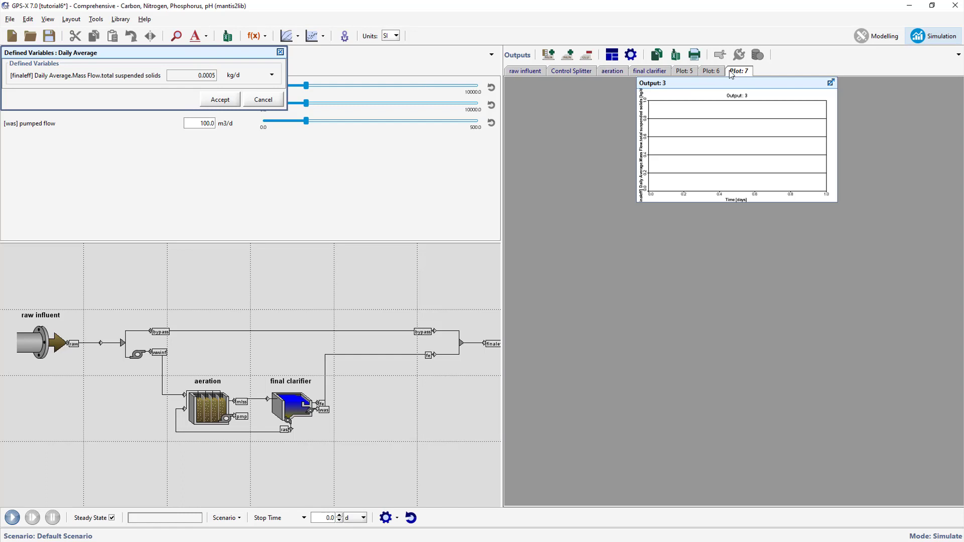
pyautogui.click(225, 104)
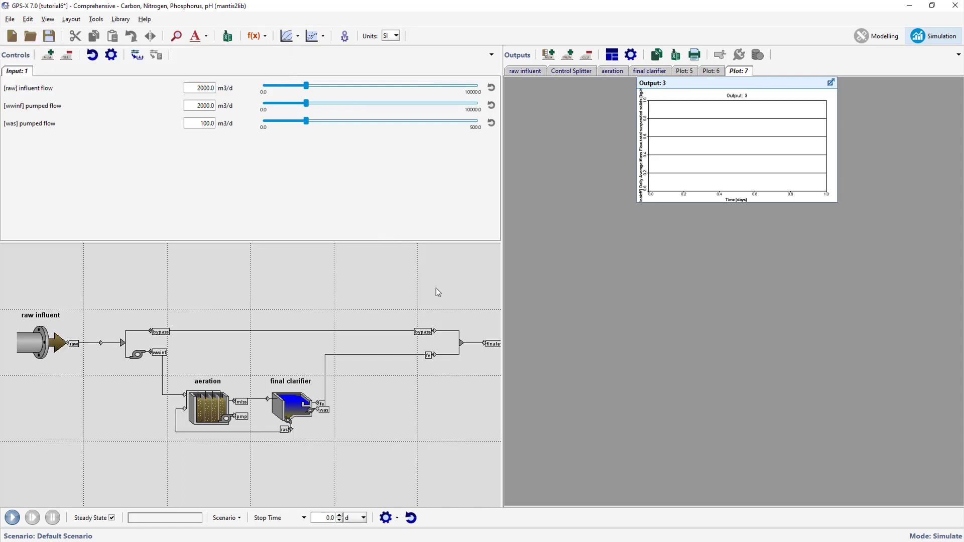
# Step: Add the finaleff moving average solids mass flow to the same graph as the daily average
pyautogui.rightClick(486, 343)
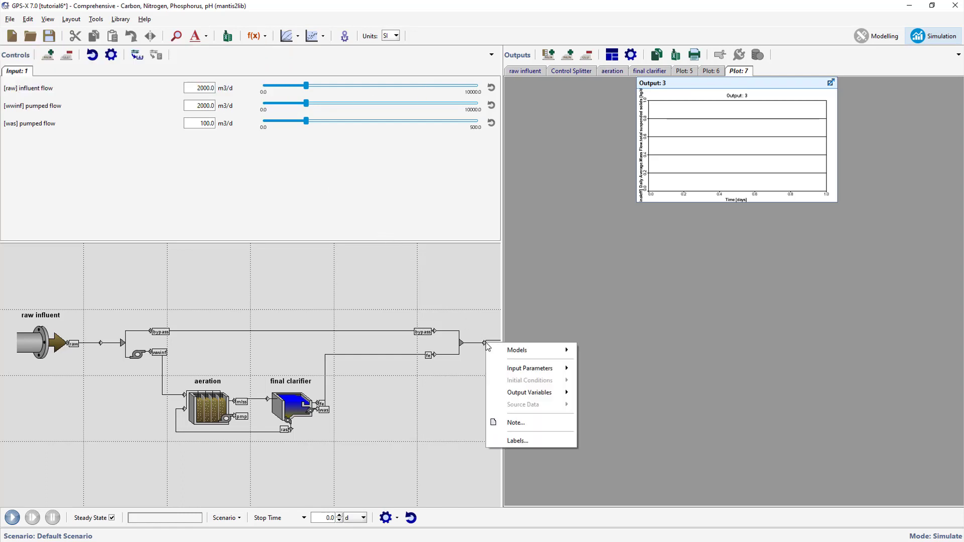
pyautogui.moveTo(555, 392)
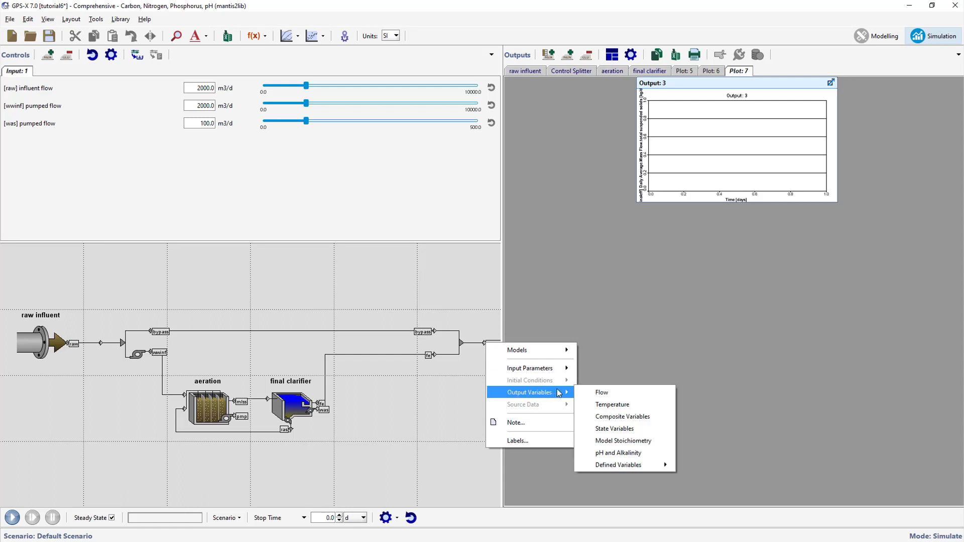
pyautogui.moveTo(634, 467)
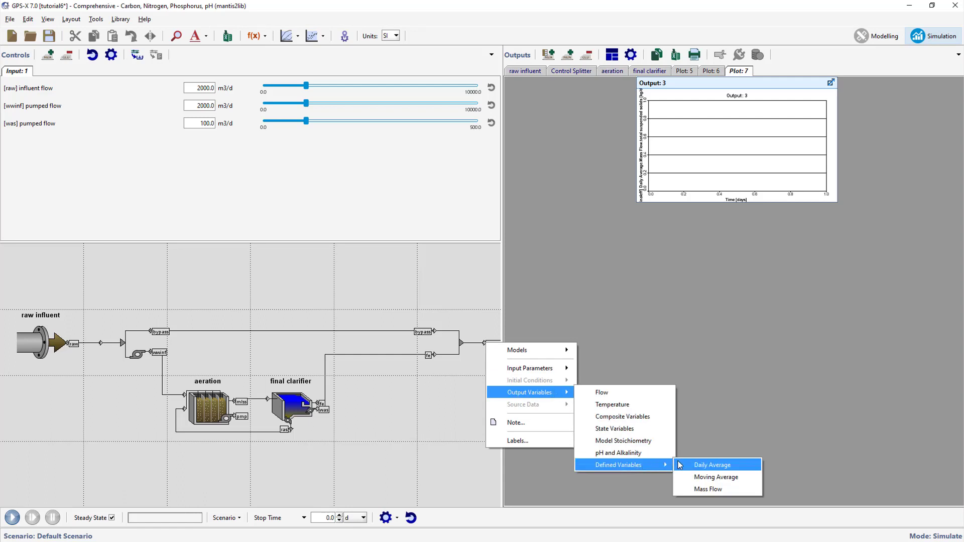
pyautogui.click(689, 478)
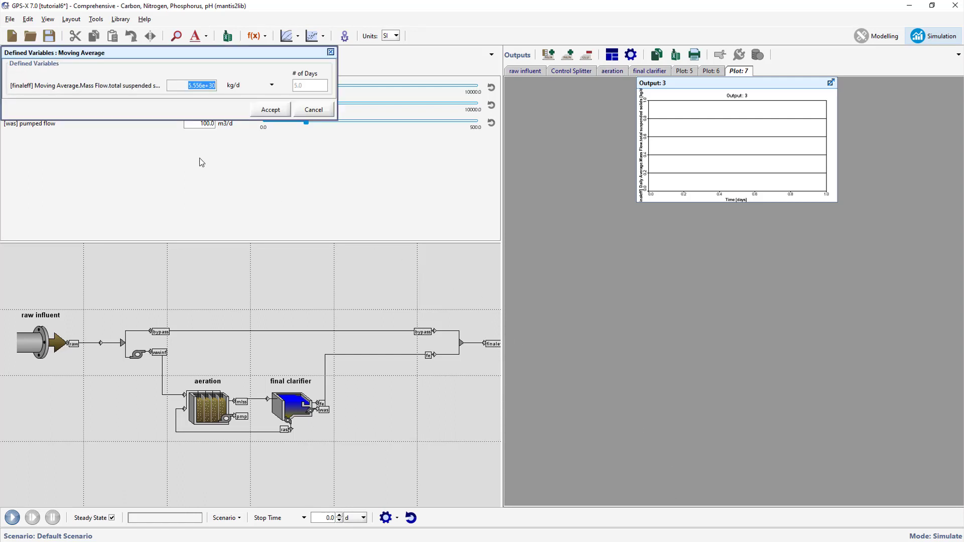
pyautogui.moveTo(107, 87); pyautogui.dragTo(690, 147)
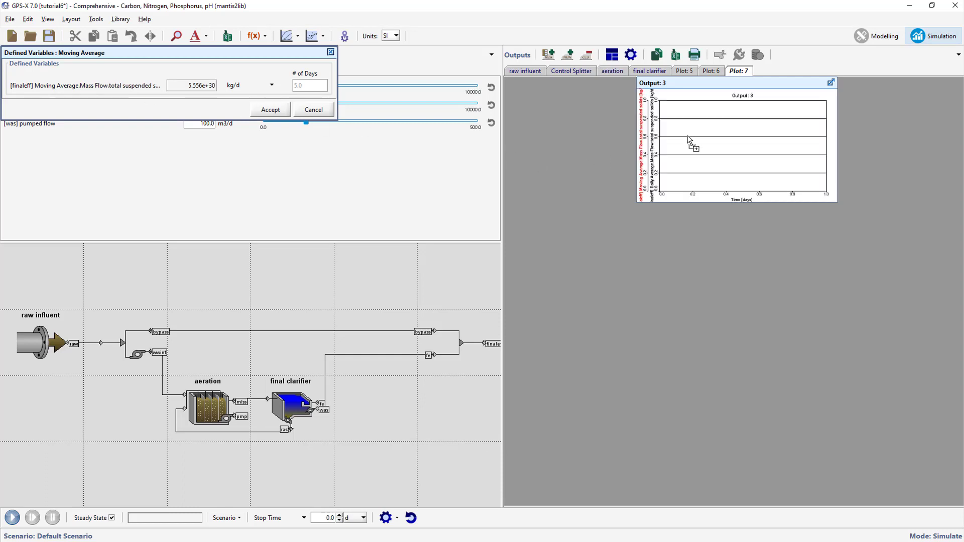
pyautogui.click(278, 110)
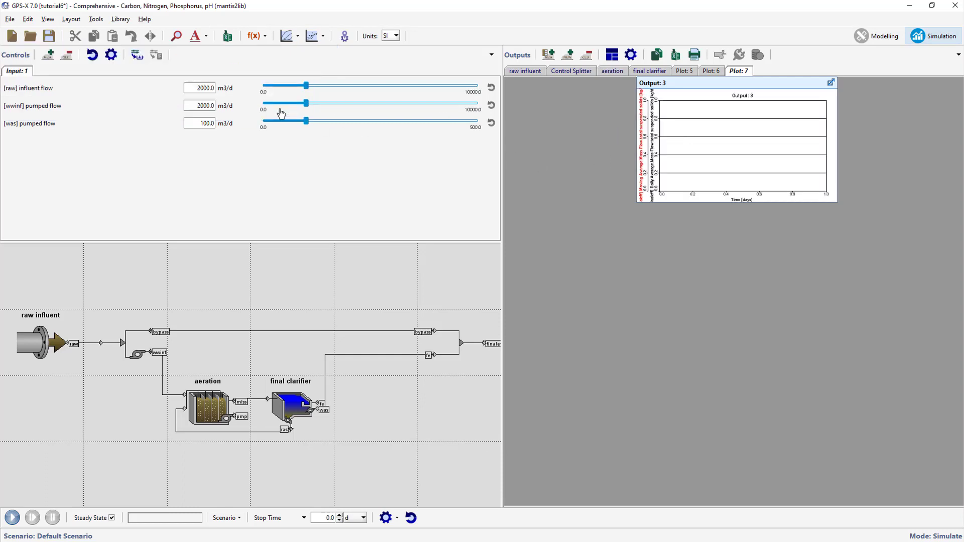
# Step: Title the graph "Daily and Moving Average Flows" and set the maximum of both its variables to 1000 kg/d
pyautogui.click(631, 55)
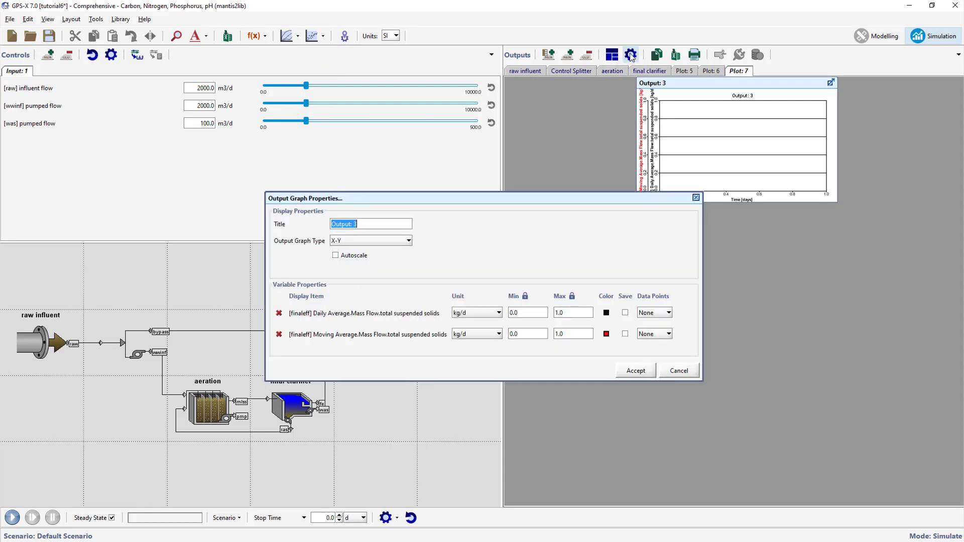
pyautogui.write('Dai')
pyautogui.write('ly and Moving Average Flows')
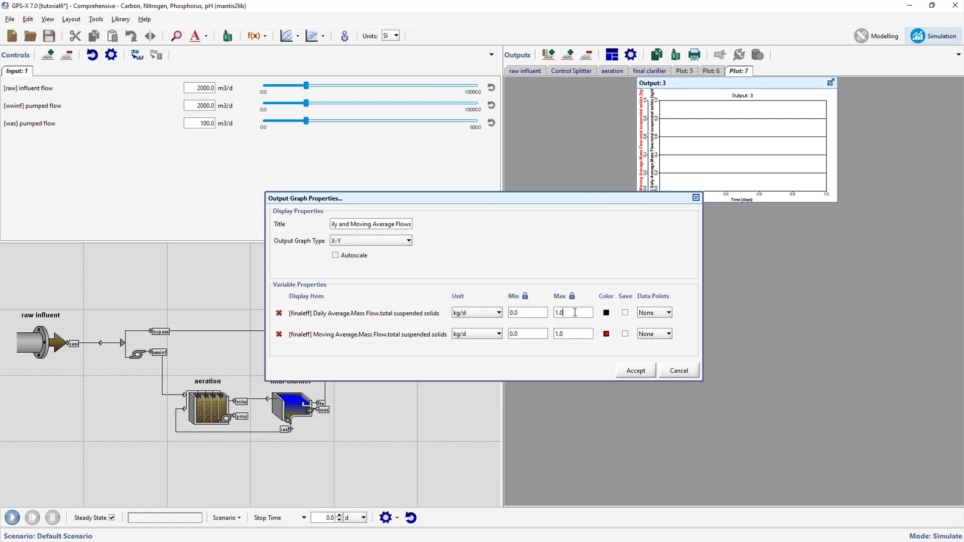
pyautogui.write('1000')
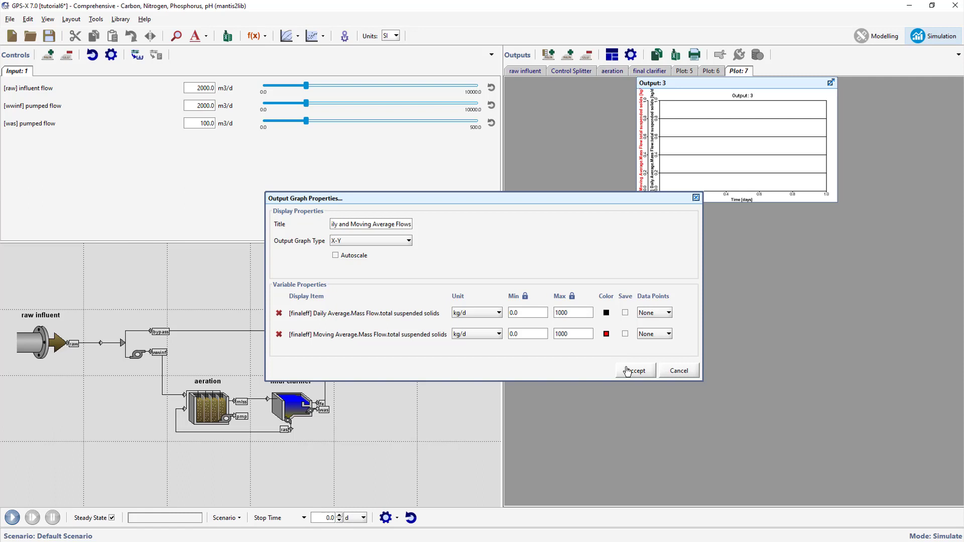
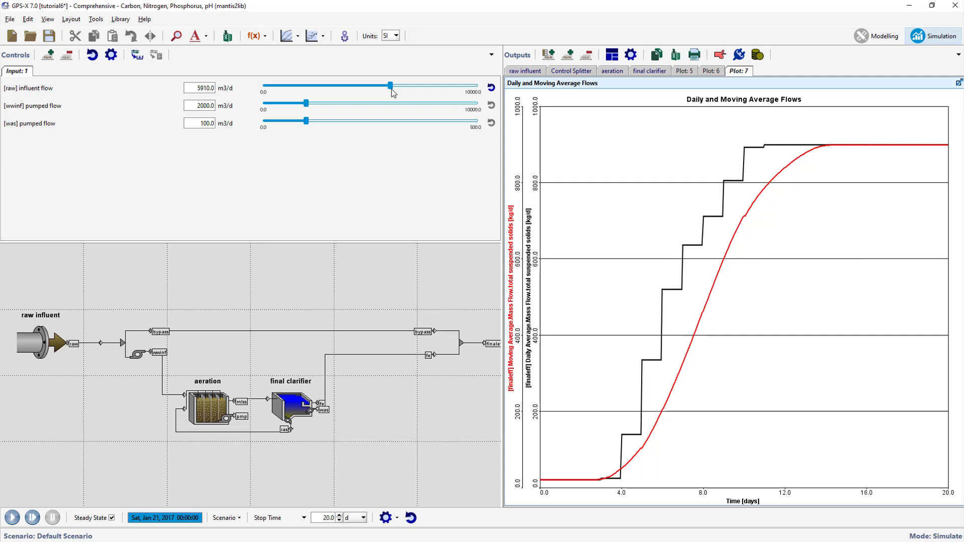
# Step: Return to modelling mode, enable estimating WAS using set SRT for the srttank variable, and save the layout
pyautogui.click(869, 37)
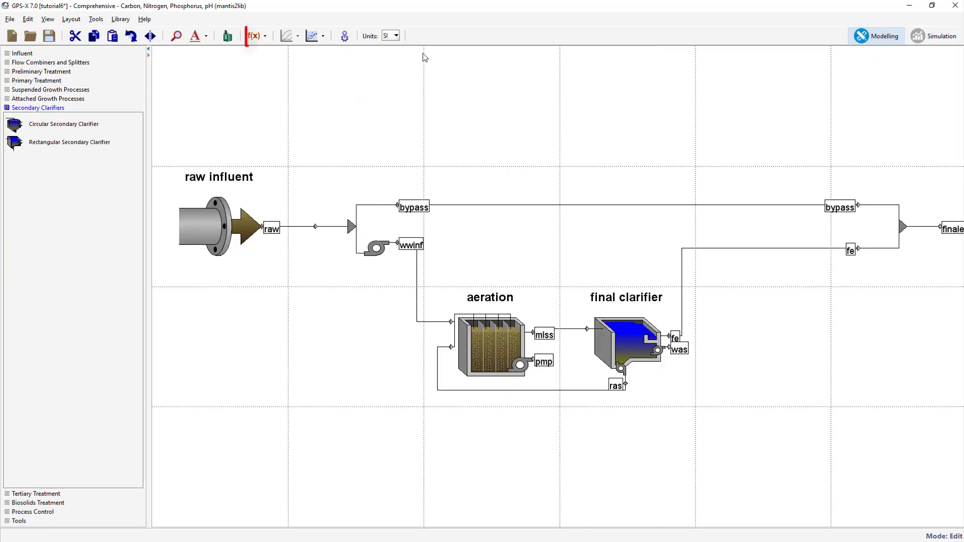
pyautogui.click(264, 36)
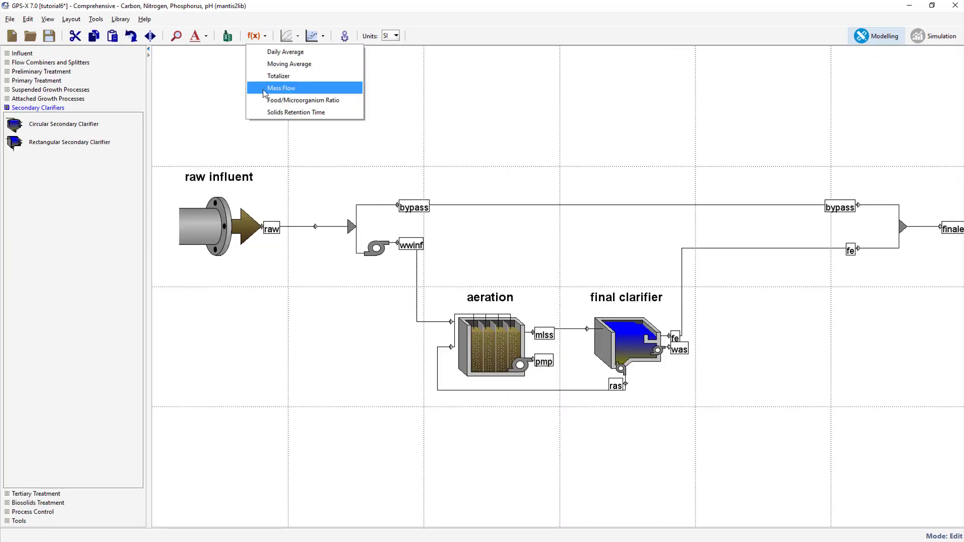
pyautogui.click(267, 112)
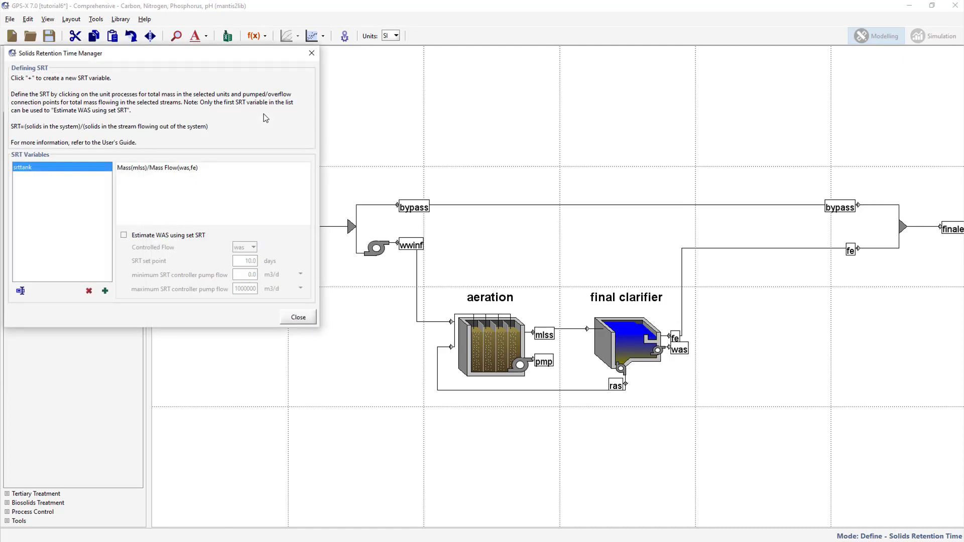
pyautogui.click(124, 236)
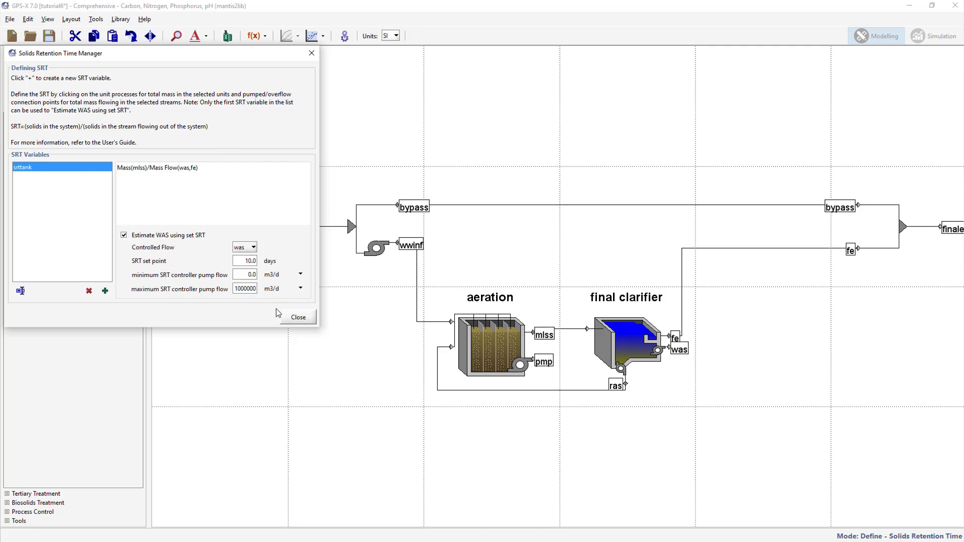
pyautogui.click(298, 320)
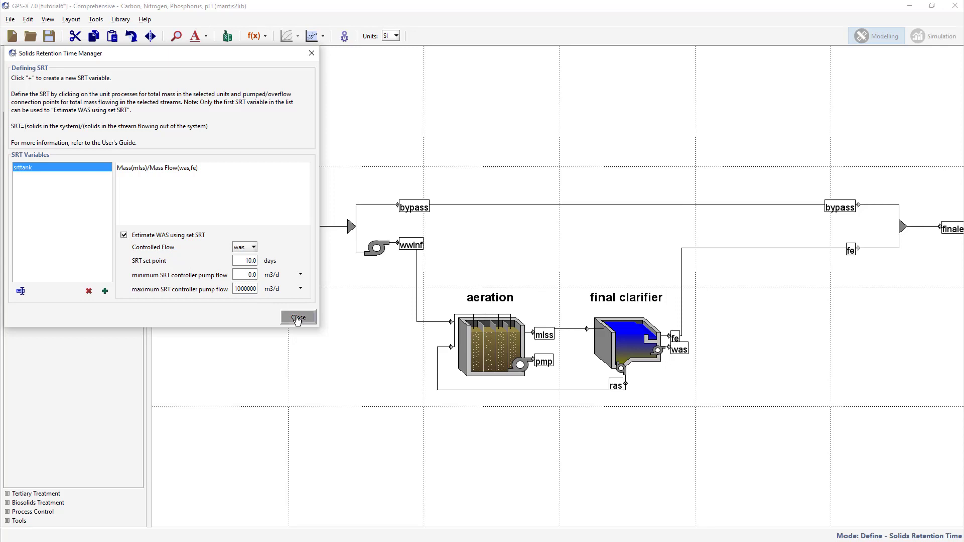
pyautogui.click(48, 37)
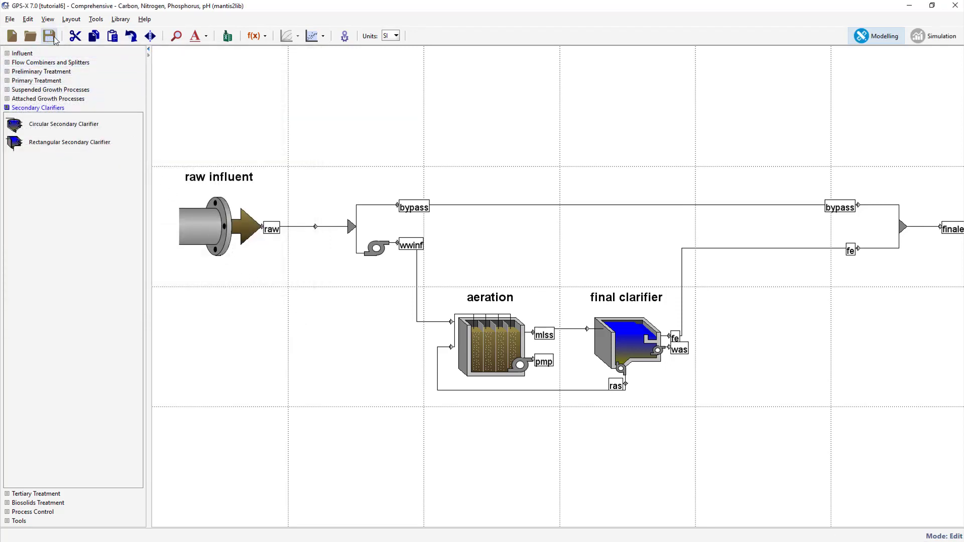
# Step: Switch to simulation mode and add input controls for the srttank SRT set point and the Estimate WAS using set SRT option
pyautogui.click(929, 39)
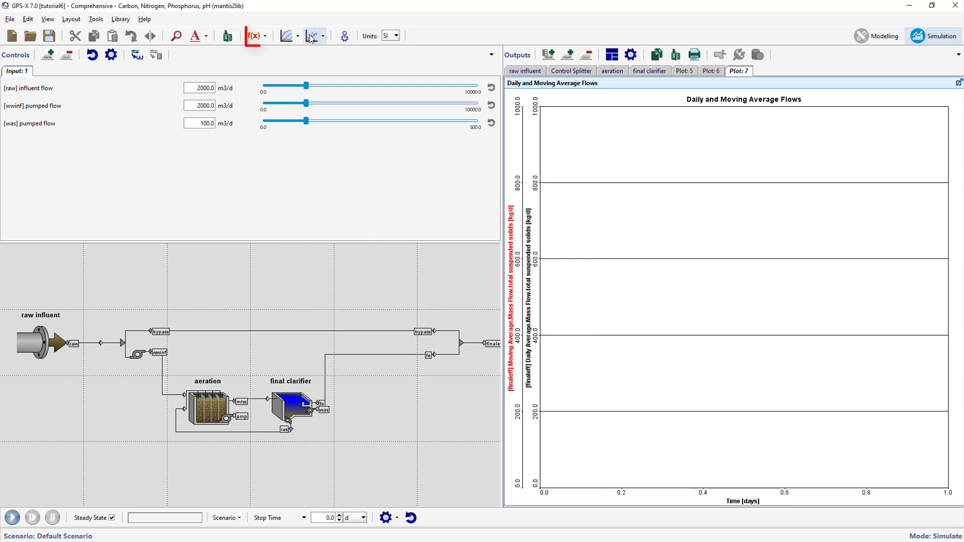
pyautogui.click(262, 36)
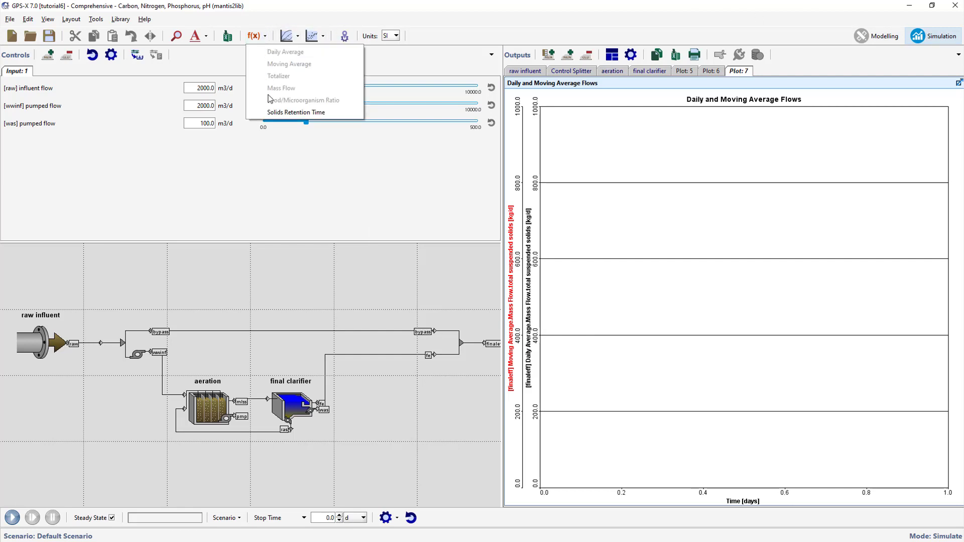
pyautogui.click(271, 115)
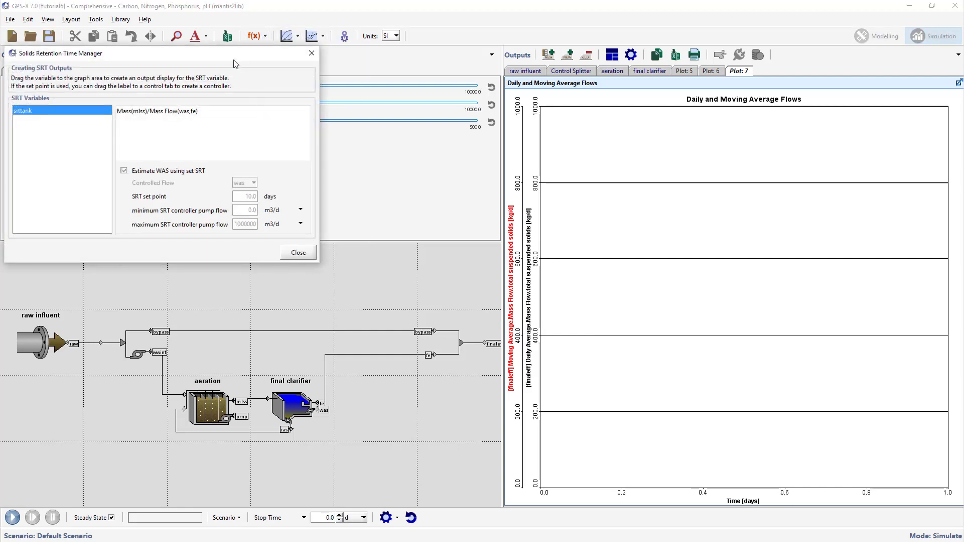
pyautogui.moveTo(232, 56); pyautogui.dragTo(730, 82)
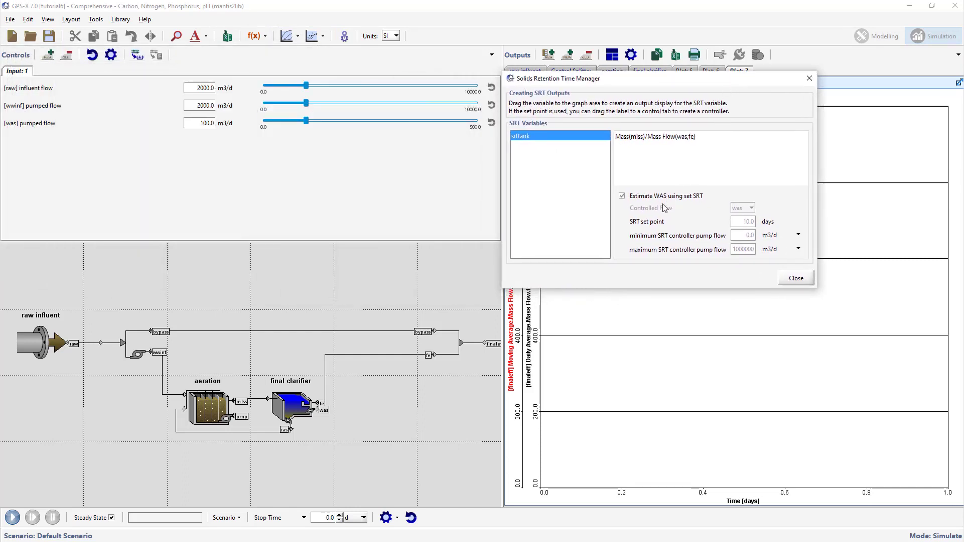
pyautogui.moveTo(653, 226); pyautogui.dragTo(39, 144)
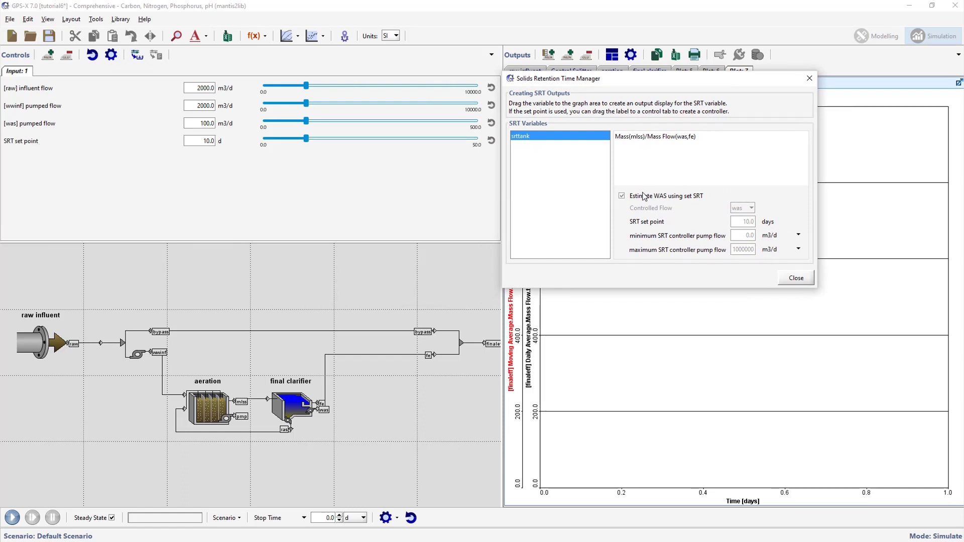
pyautogui.moveTo(645, 197); pyautogui.dragTo(44, 165)
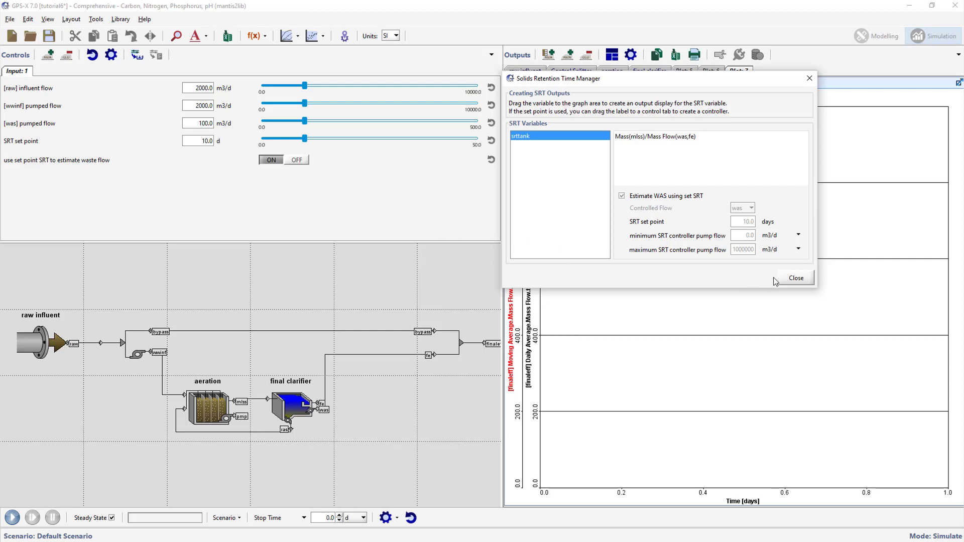
pyautogui.click(796, 279)
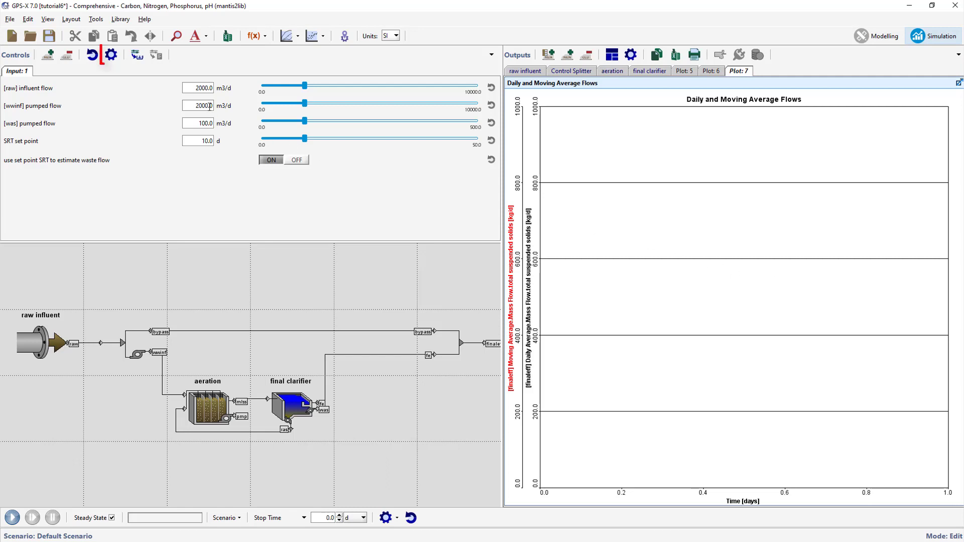
# Step: Set the maximum of the SRT set point input control to 30 d
pyautogui.click(112, 55)
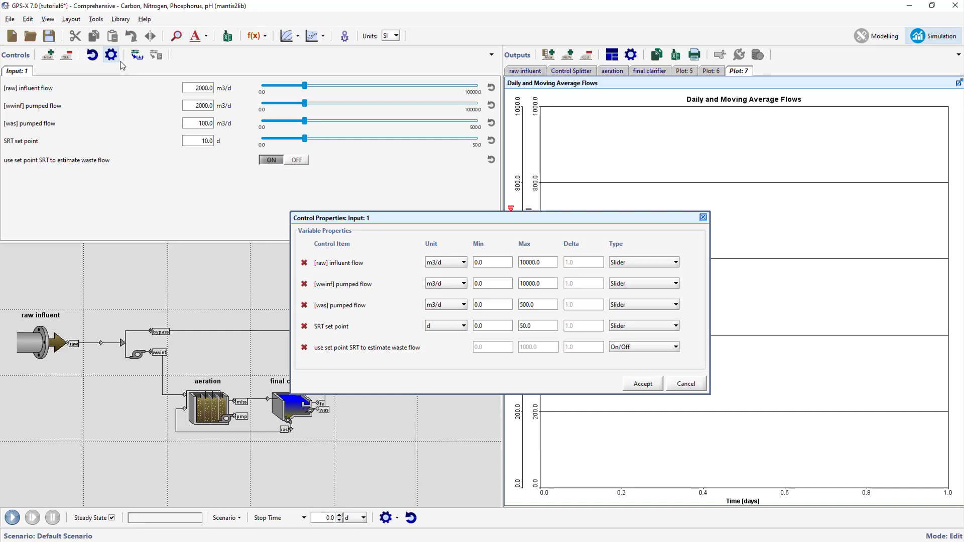
pyautogui.doubleClick(529, 326)
pyautogui.write('30')
pyautogui.click(643, 383)
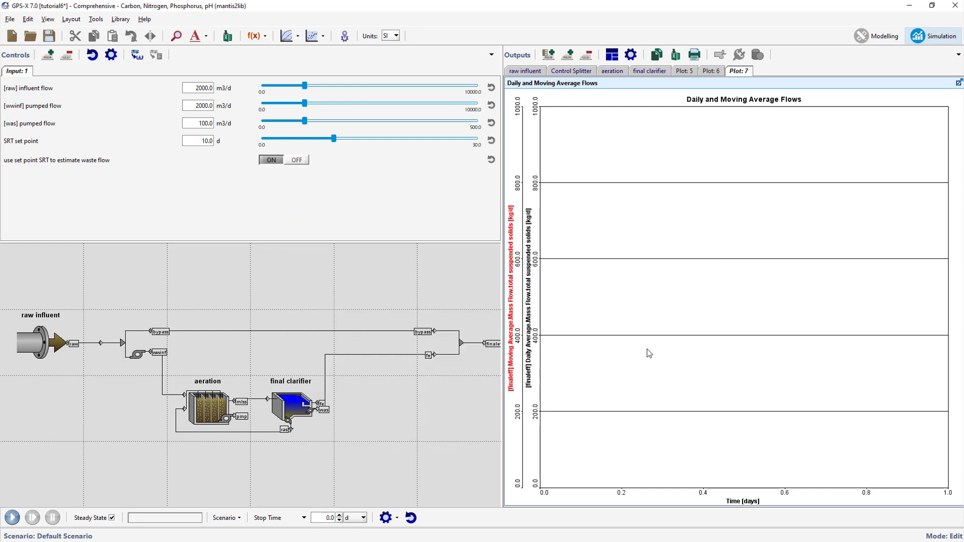
# Step: Shrink the SRT graph on its output page and place the was stream's flow in a new graph below it
pyautogui.click(713, 72)
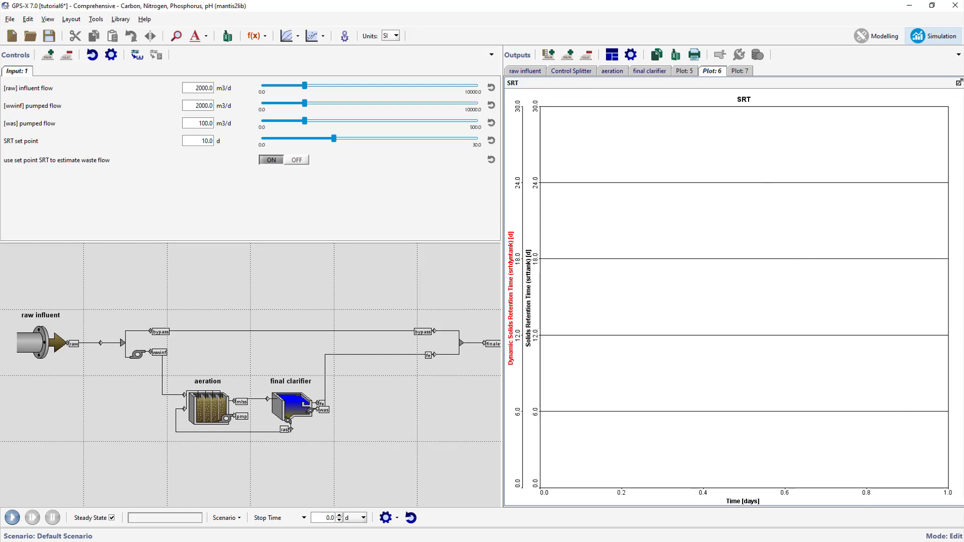
pyautogui.moveTo(962, 503); pyautogui.dragTo(917, 312)
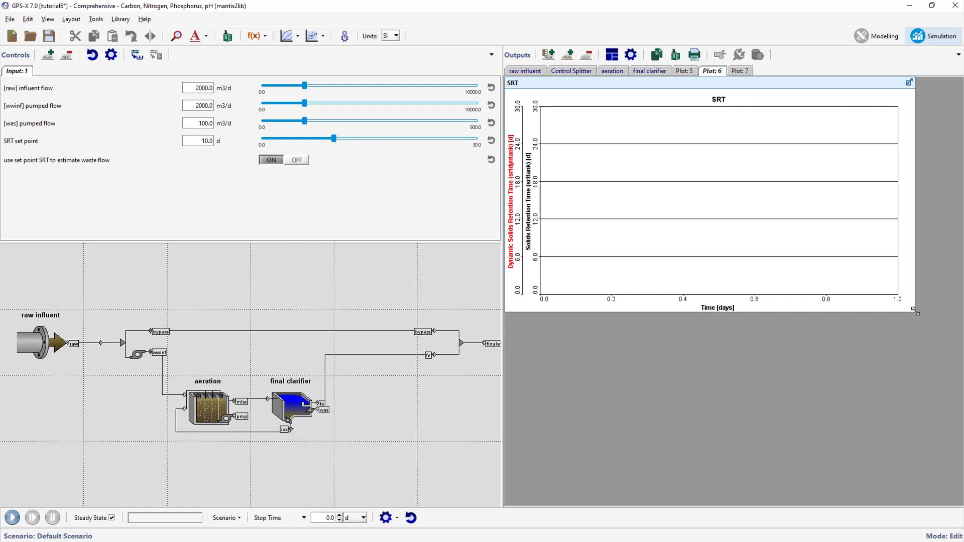
pyautogui.rightClick(319, 410)
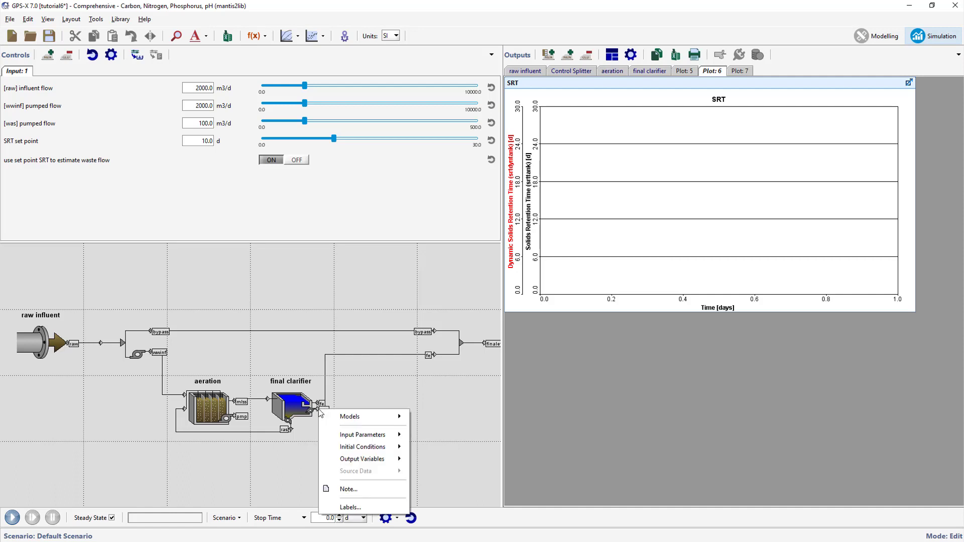
pyautogui.moveTo(371, 463)
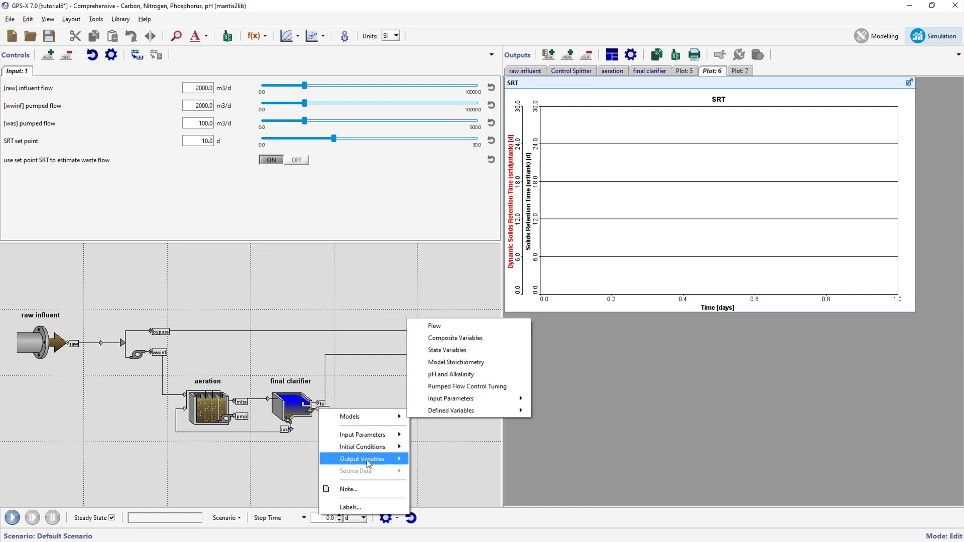
pyautogui.click(454, 326)
pyautogui.moveTo(425, 325); pyautogui.dragTo(589, 405)
pyautogui.click(592, 341)
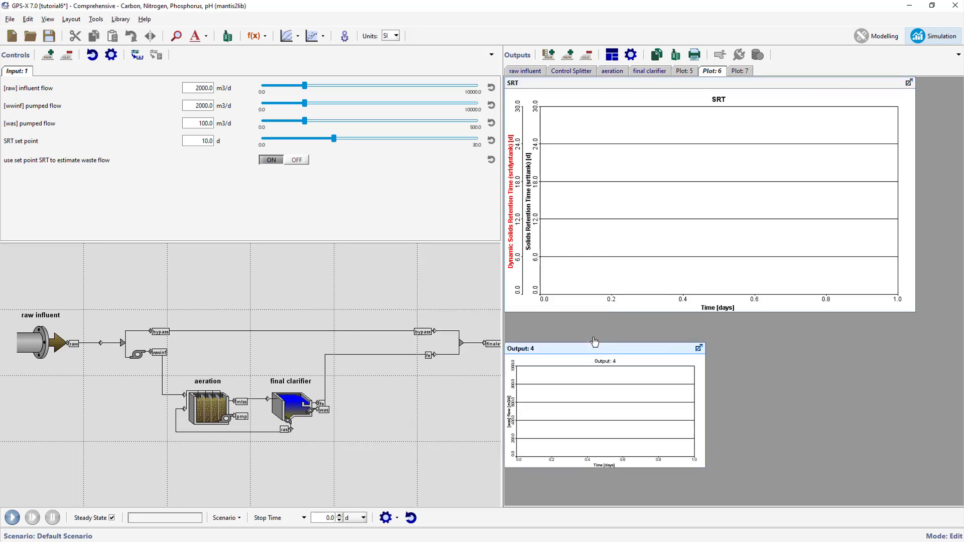
# Step: Title the new flow graph "WAS Flow" with a maximum of 500 m3/d, and auto-arrange the graphs on the page
pyautogui.click(631, 54)
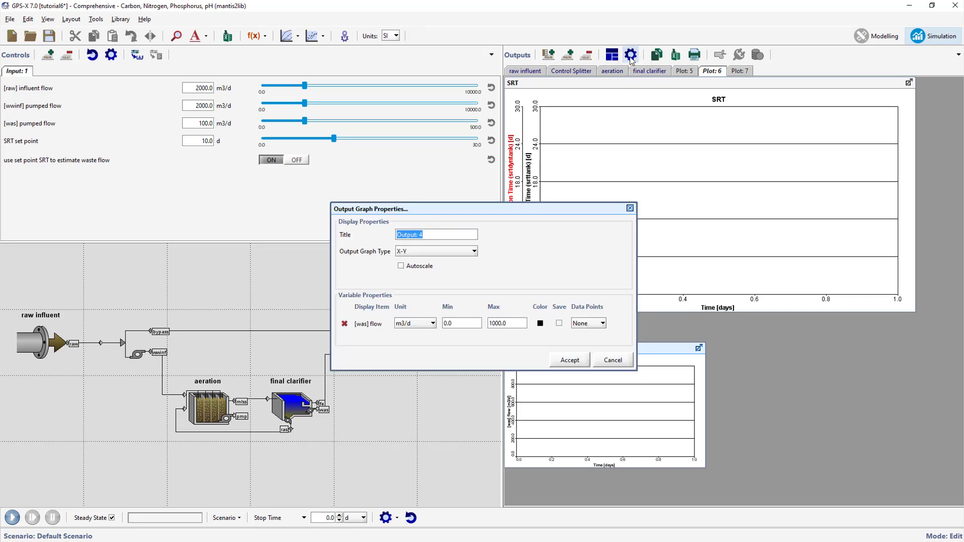
pyautogui.write('WAS Flow')
pyautogui.click(489, 323)
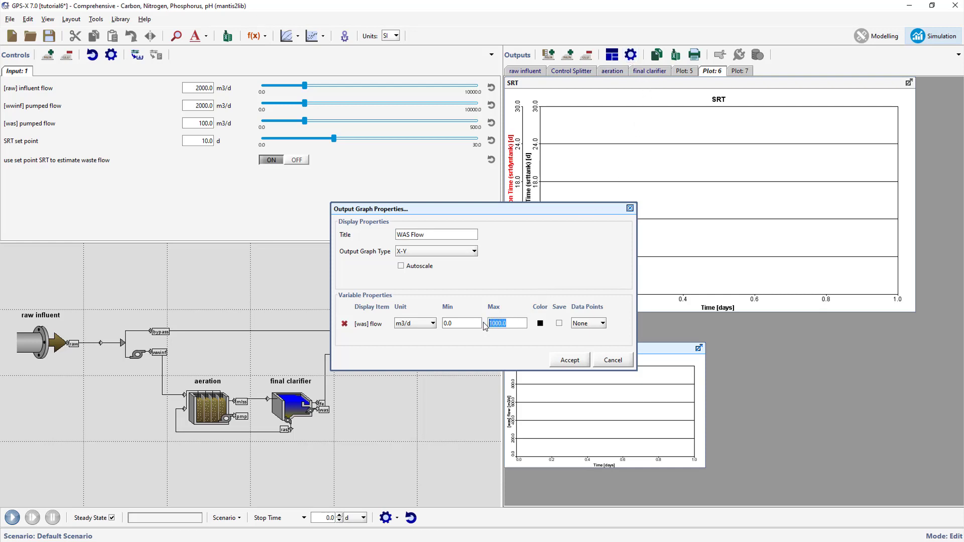
pyautogui.write('500')
pyautogui.click(568, 361)
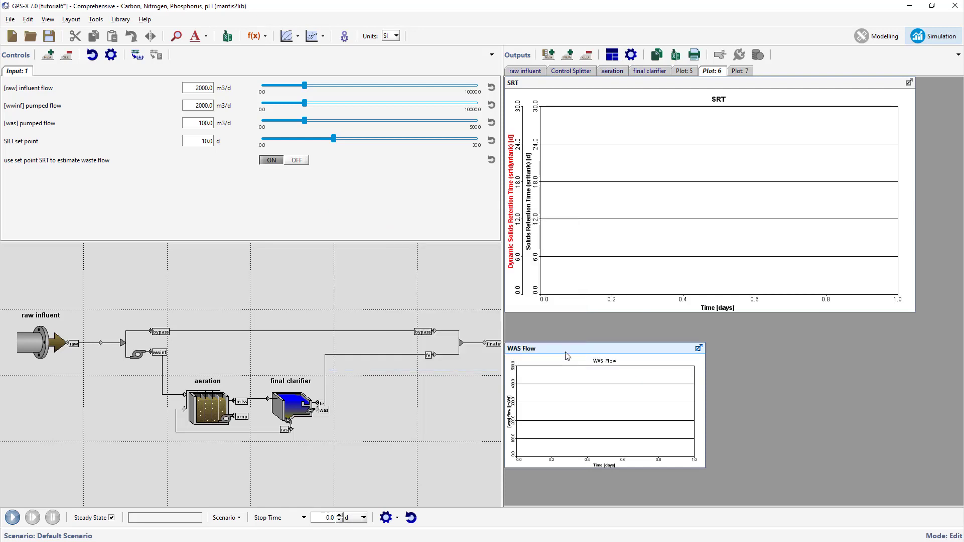
pyautogui.click(613, 55)
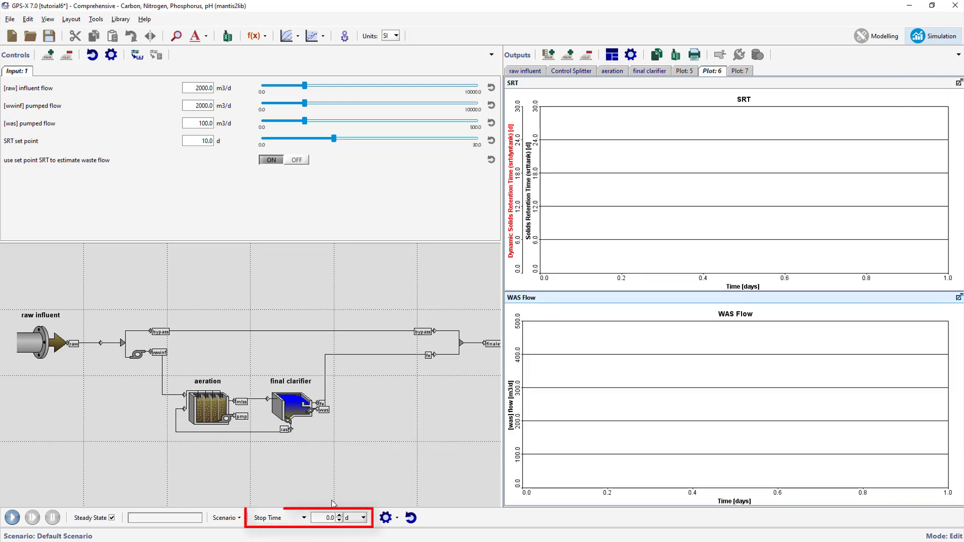
# Step: Run a 20-day simulation starting from steady state and raise the SRT set point to about 25.5 d during the run
pyautogui.click(340, 519)
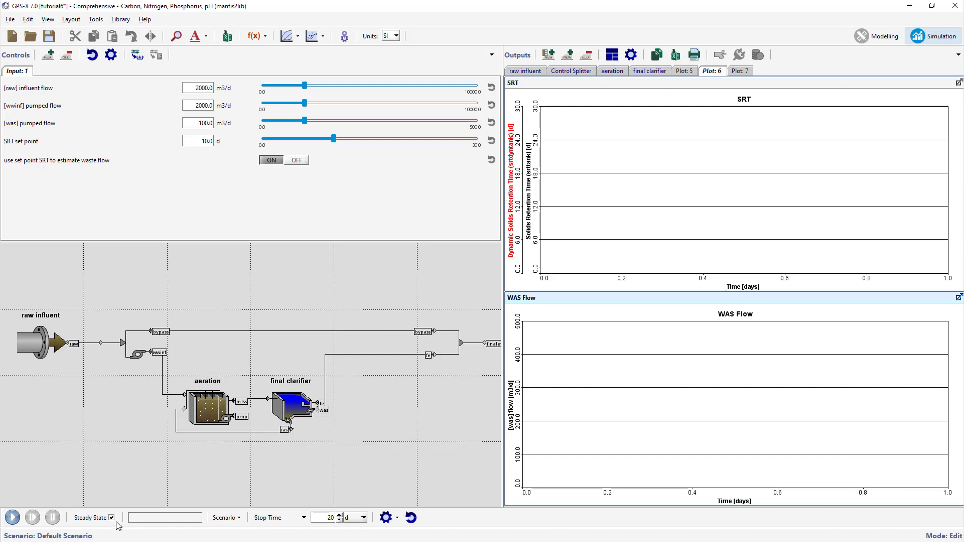
pyautogui.click(14, 518)
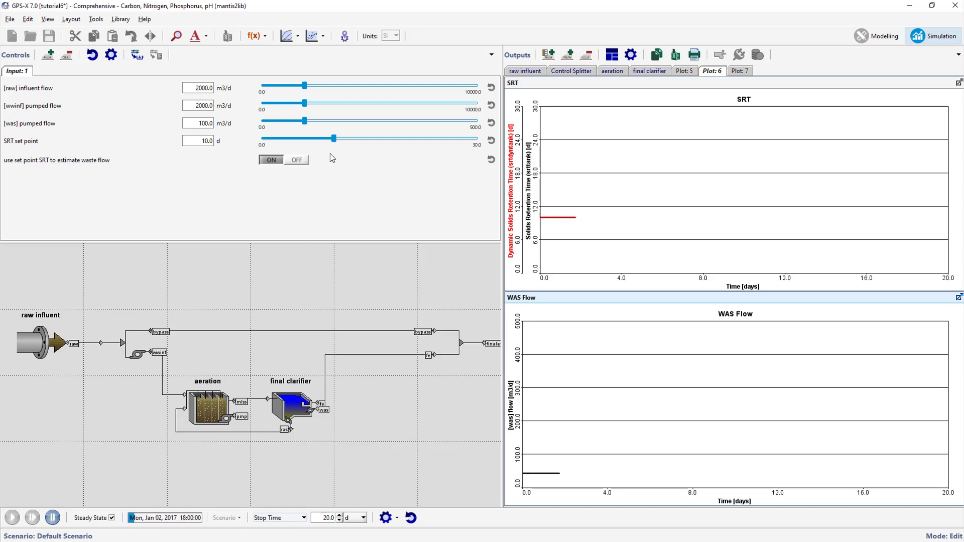
pyautogui.moveTo(334, 139); pyautogui.dragTo(446, 149)
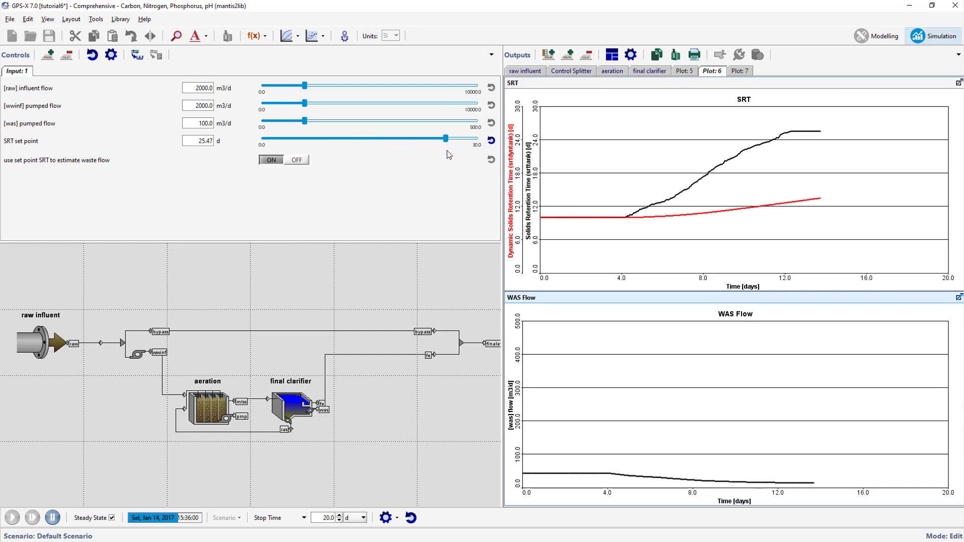